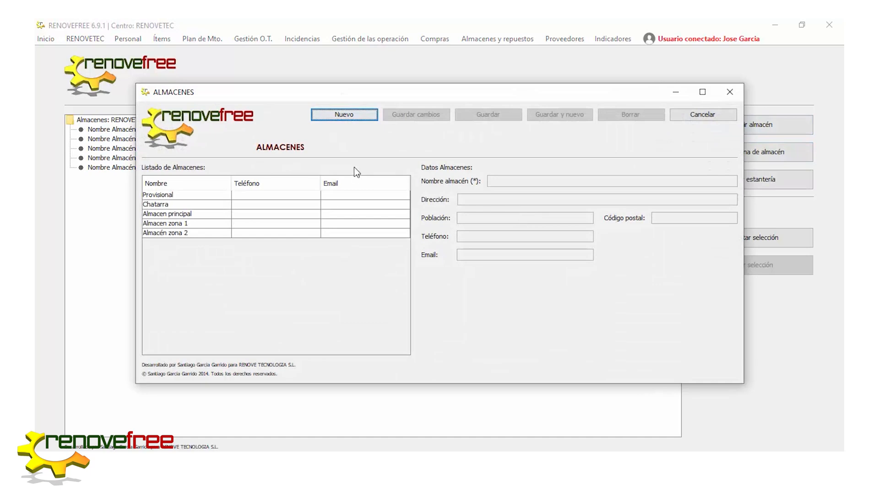
- Create two new warehouses named Campa externa norte and Campa externa sur, saving each one
left_click(348, 114)
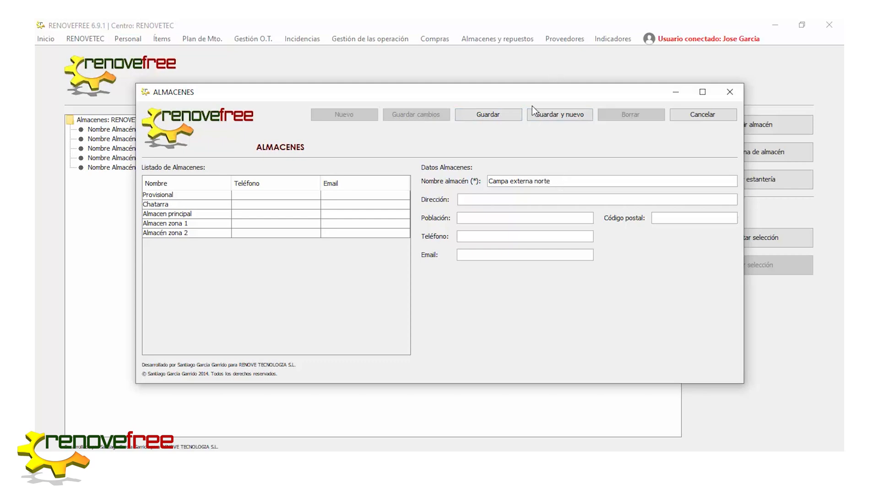
left_click(542, 116)
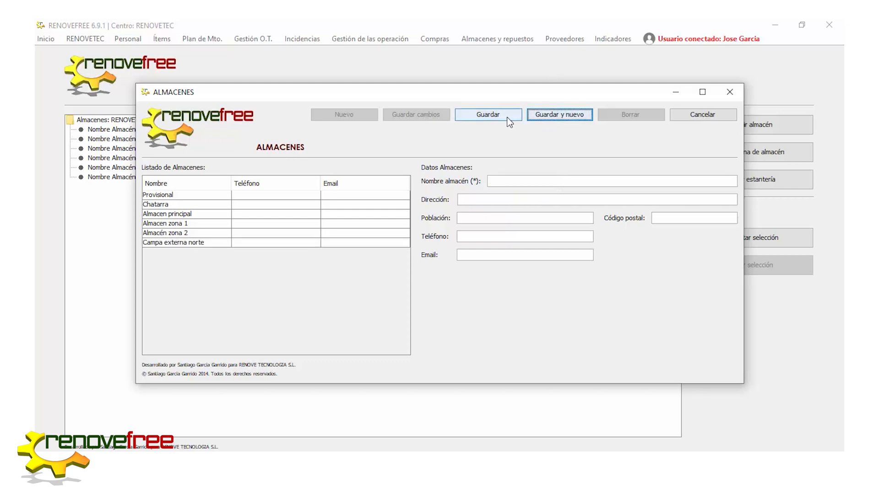
left_click(506, 180)
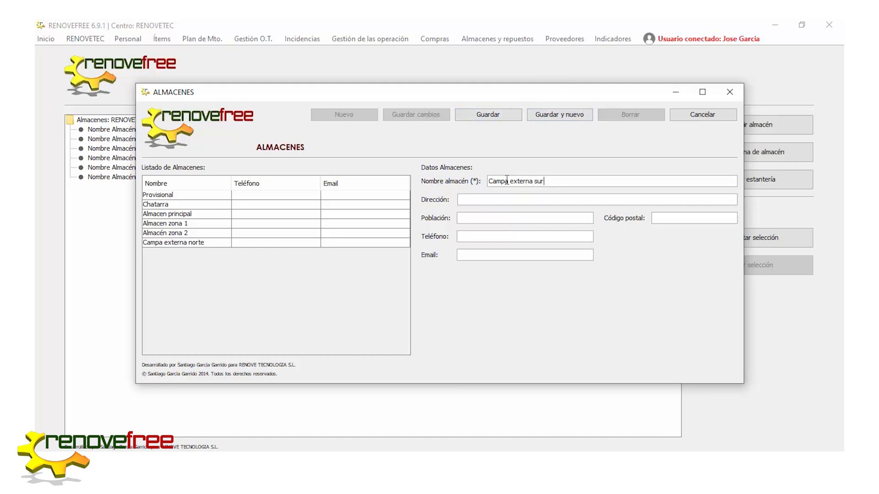
left_click(552, 115)
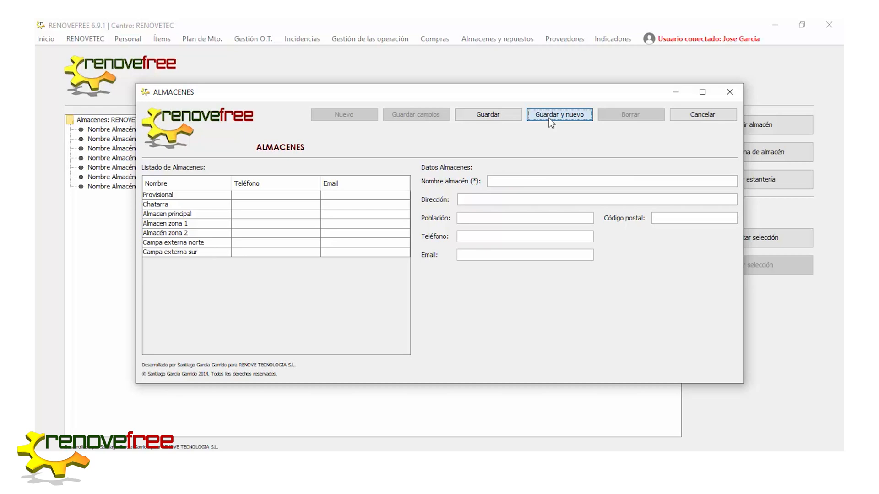
- Create and save a warehouse named Almacen cubierto, and close the warehouse form
left_click(520, 180)
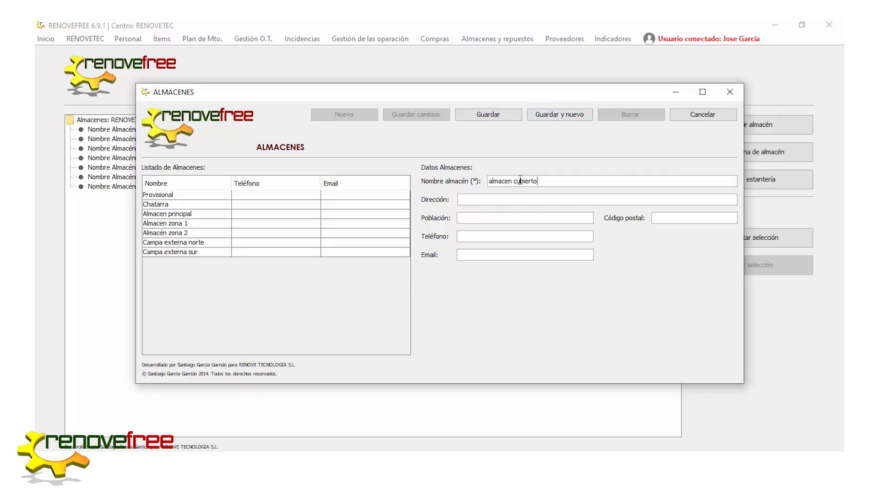
key("BackSpace")
type("A")
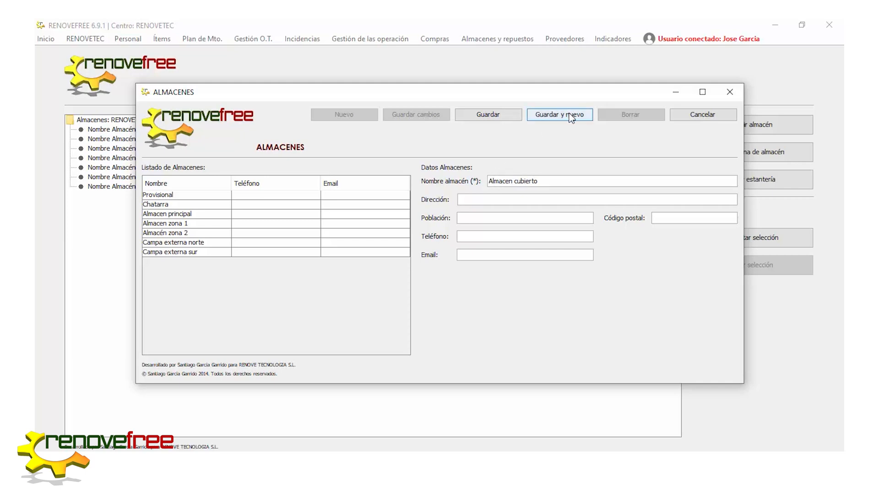
left_click(501, 113)
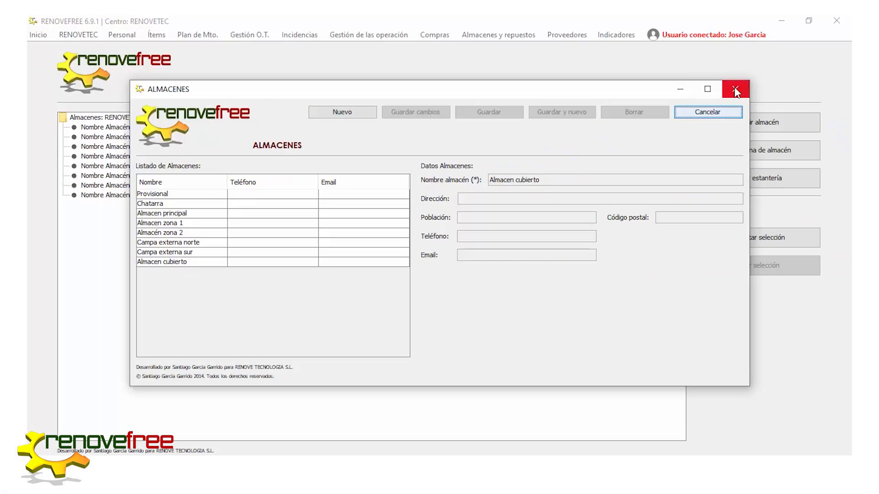
left_click(735, 87)
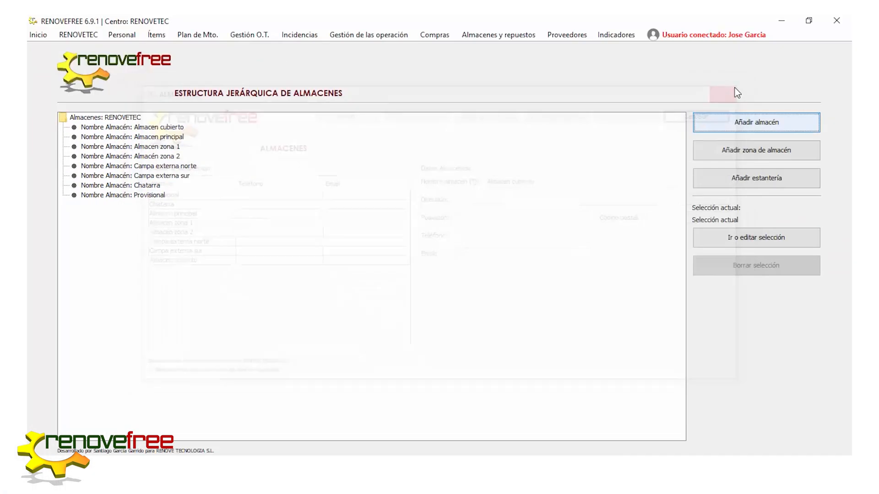
- Go to the raw material characteristics (Características materias primas) and save a new option named Orujillo
left_click(397, 35)
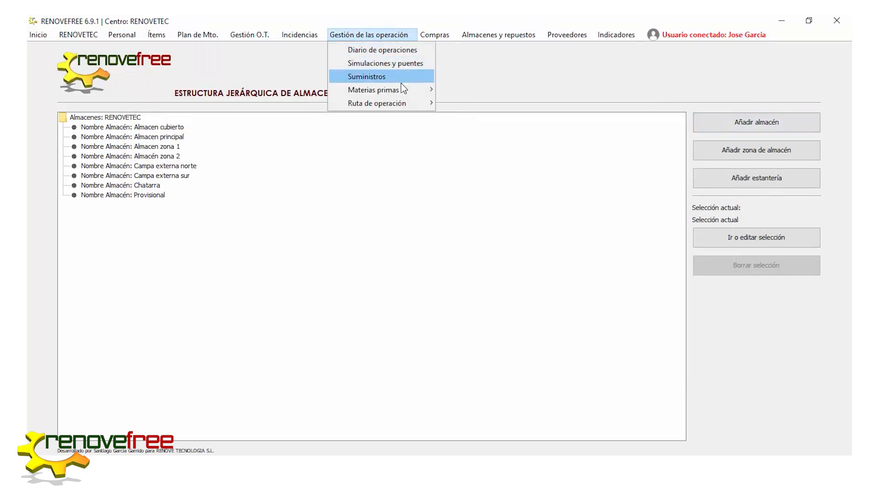
mouse_move(402, 87)
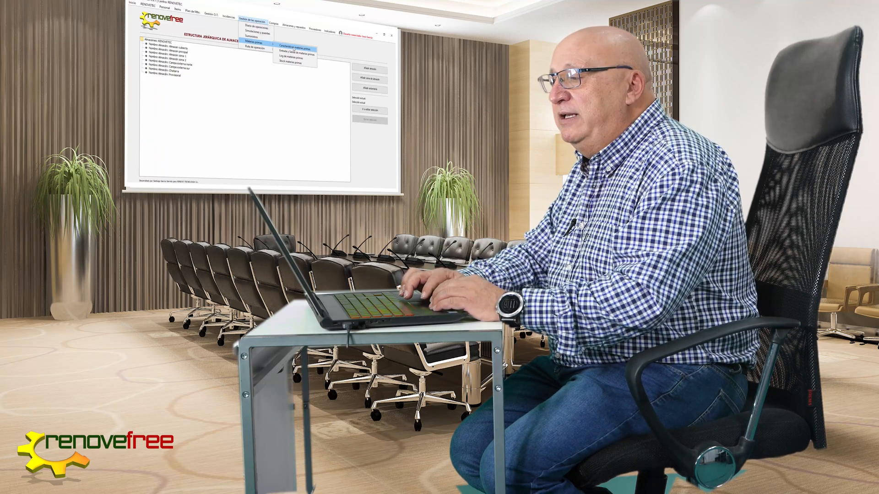
left_click(293, 48)
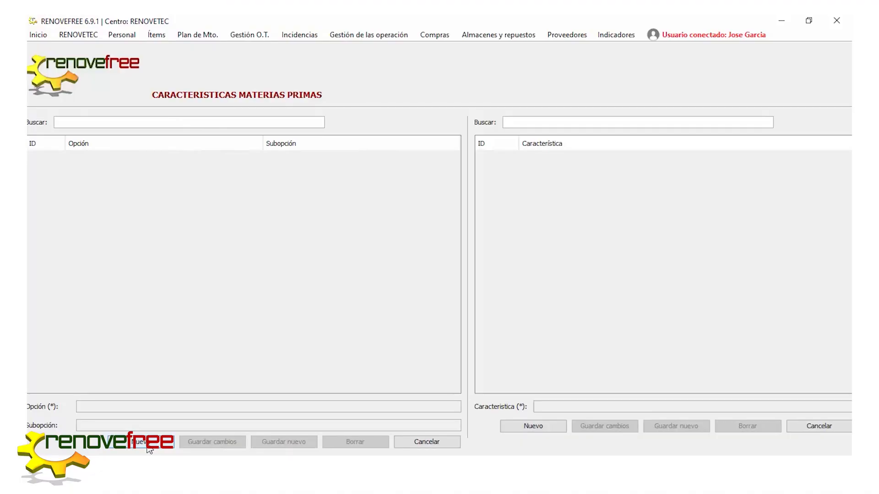
left_click(147, 446)
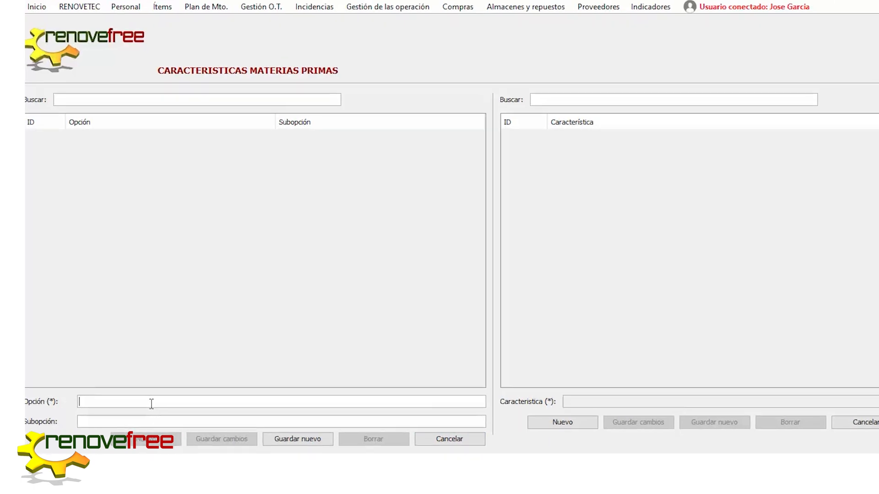
type("Orujillo")
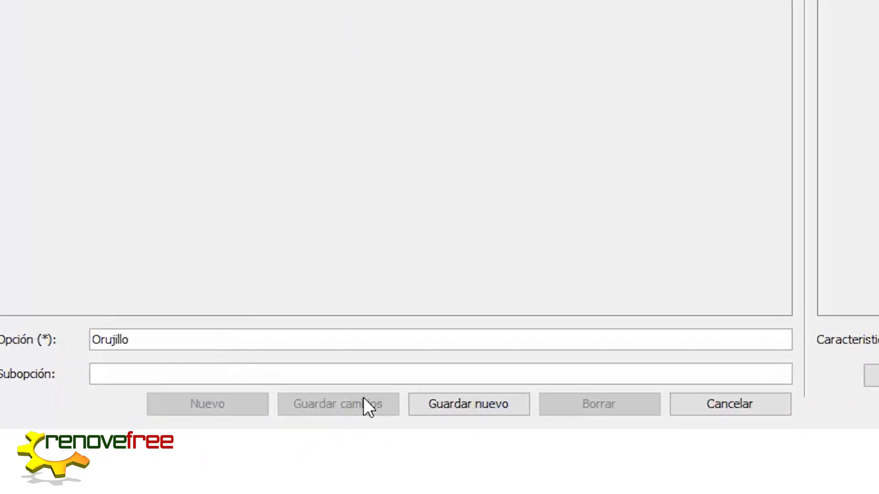
left_click(465, 407)
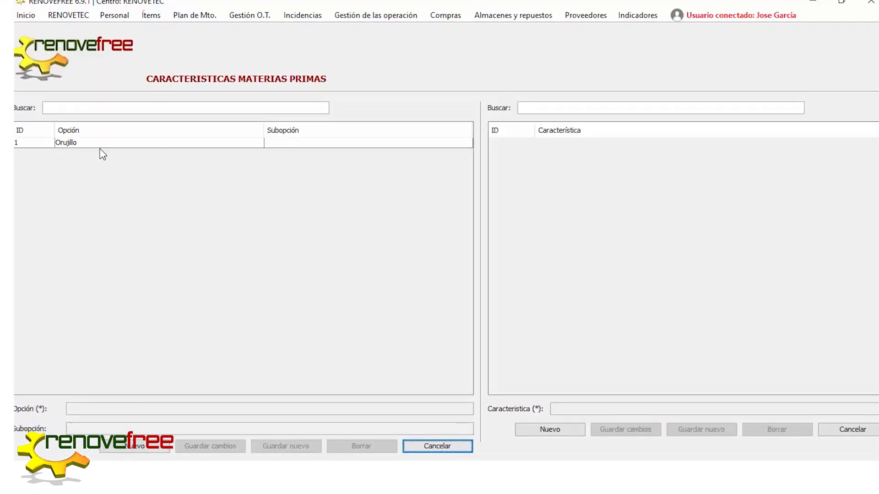
- Add the characteristics Humedad and PCI to the Orujillo raw material, and leave its record
left_click(100, 145)
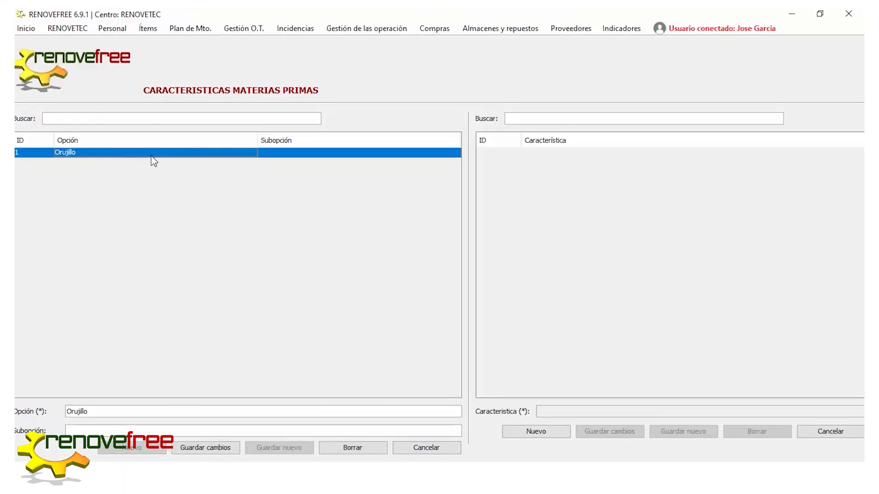
left_click(540, 433)
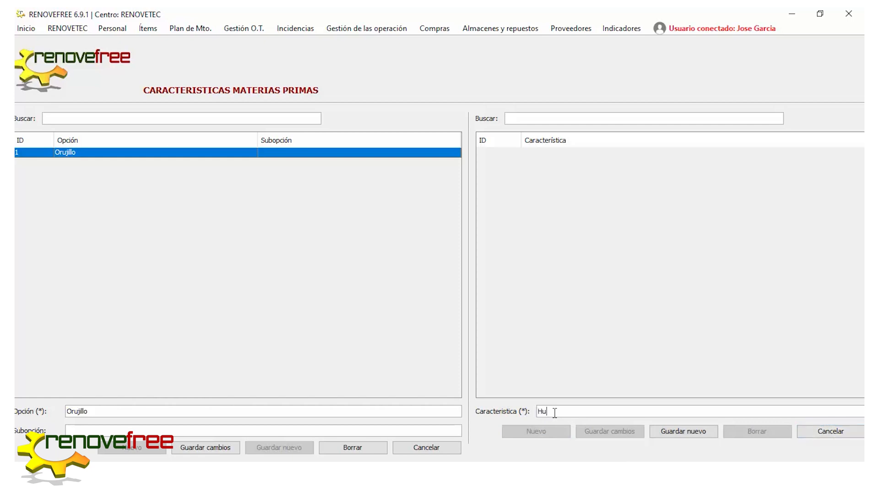
left_click(699, 433)
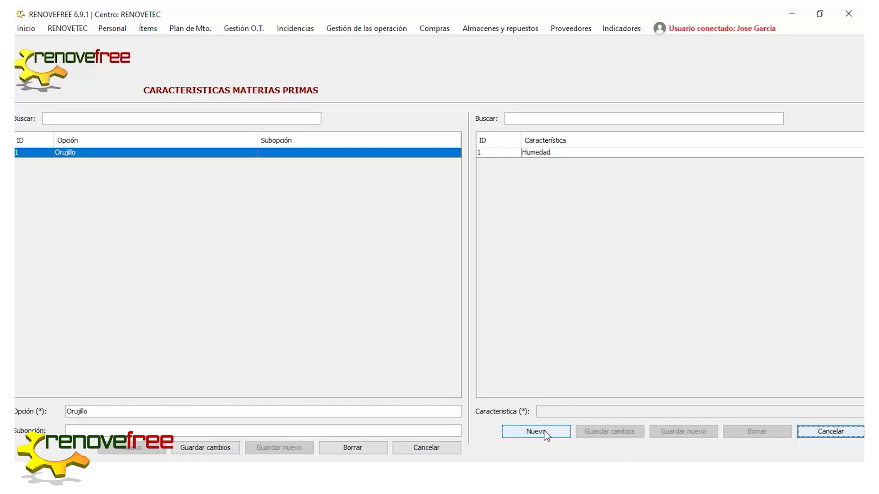
left_click(545, 433)
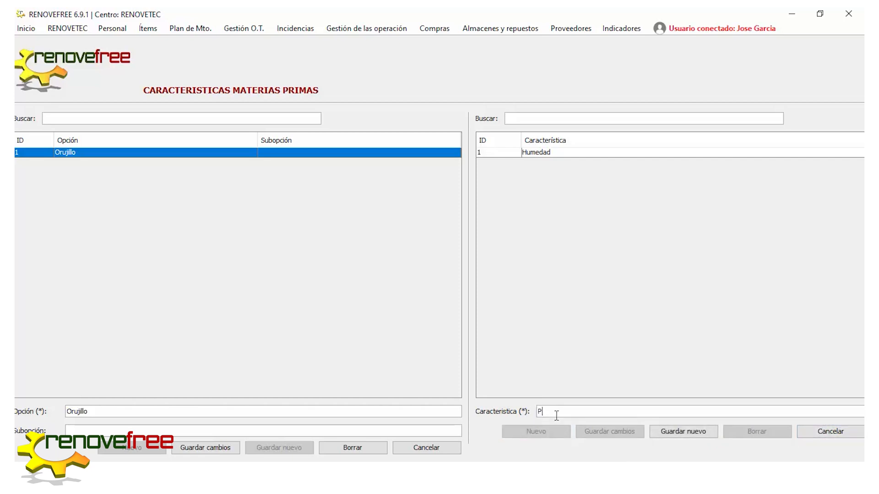
left_click(694, 434)
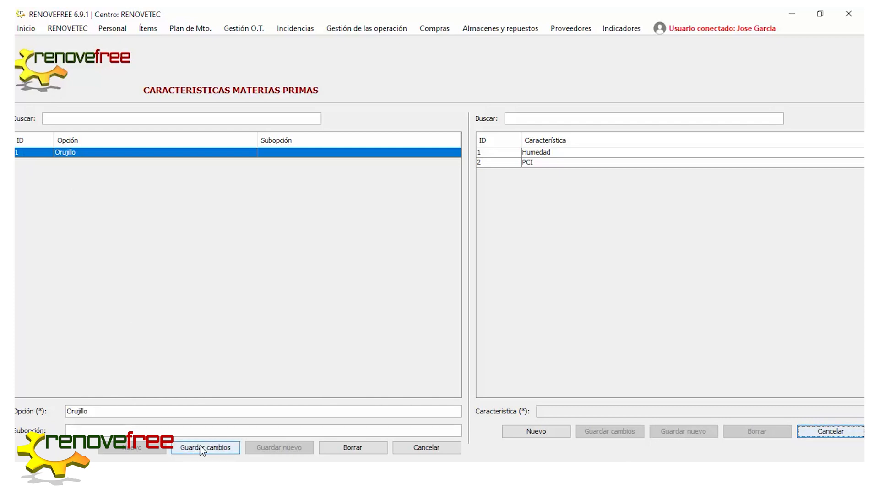
left_click(418, 448)
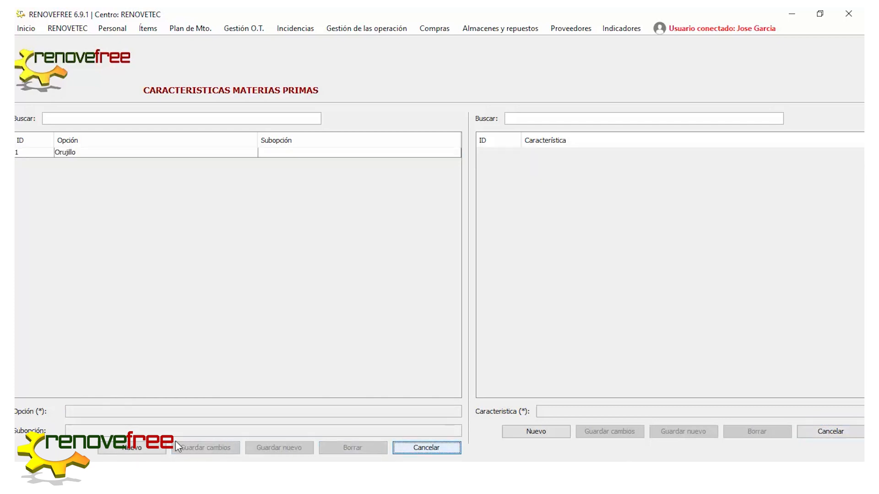
- Save a new raw material option named Astilla pino and display the characteristics of Orujillo
left_click(123, 412)
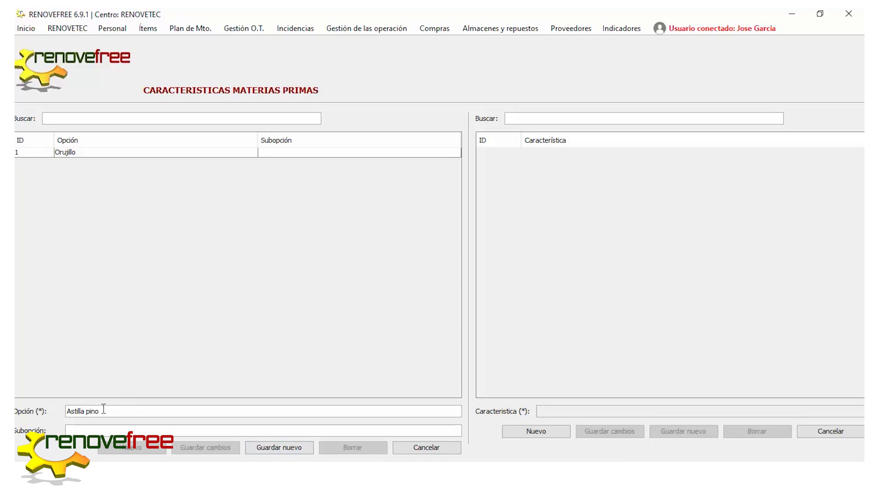
left_click(288, 449)
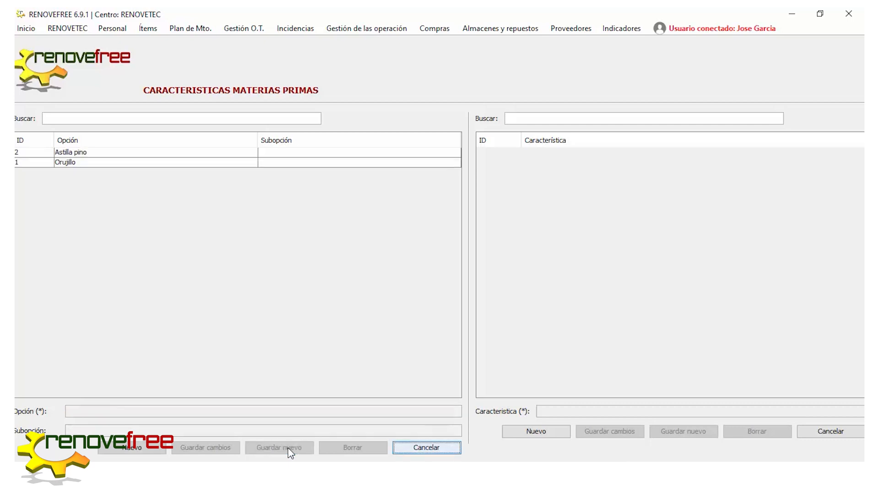
left_click(147, 166)
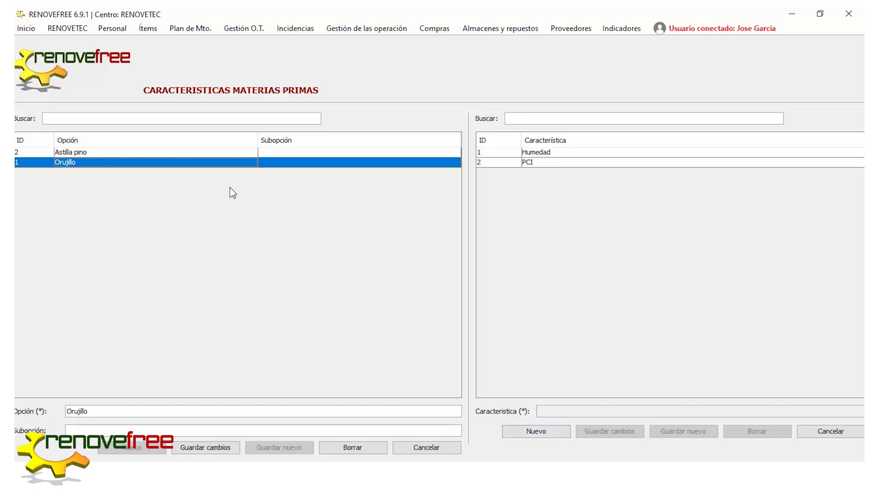
- Add the characteristics Tamaño, Humedad and PCI to the Astilla pino raw material
left_click(141, 155)
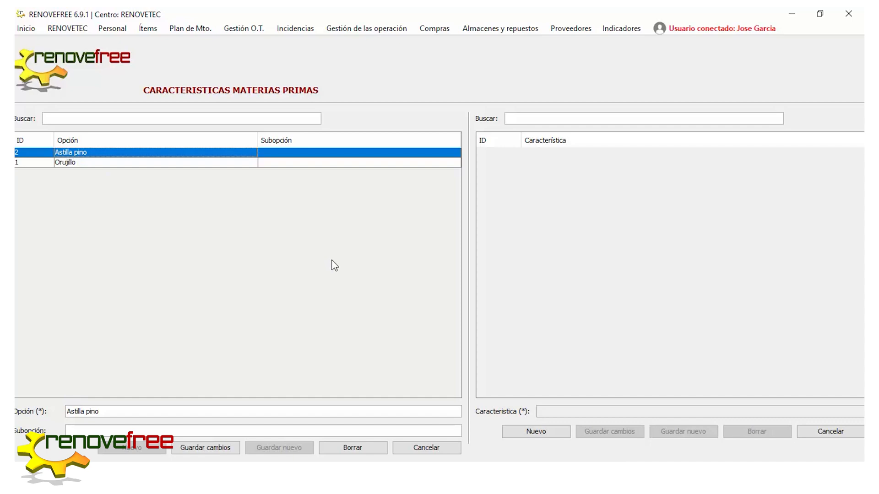
left_click(545, 433)
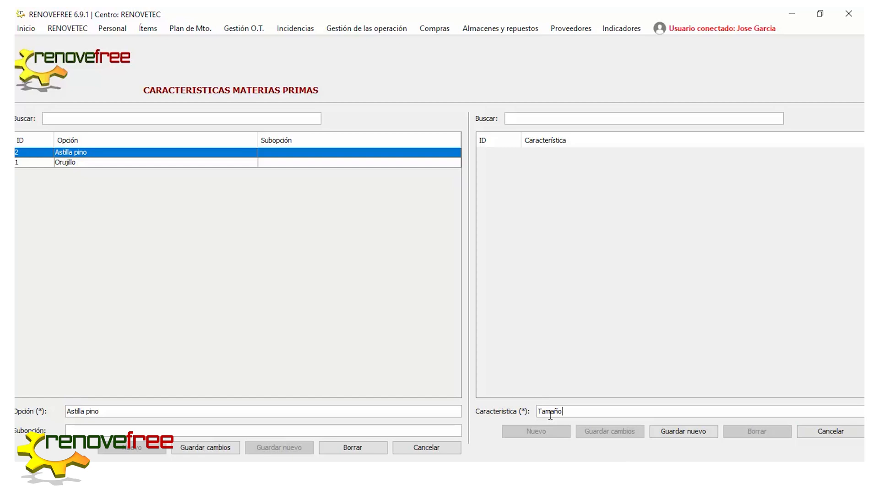
left_click(676, 435)
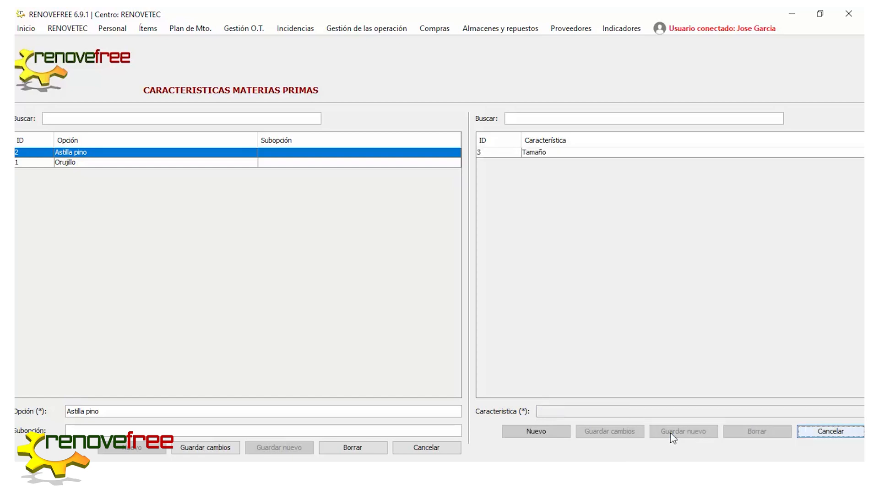
left_click(556, 431)
left_click(553, 414)
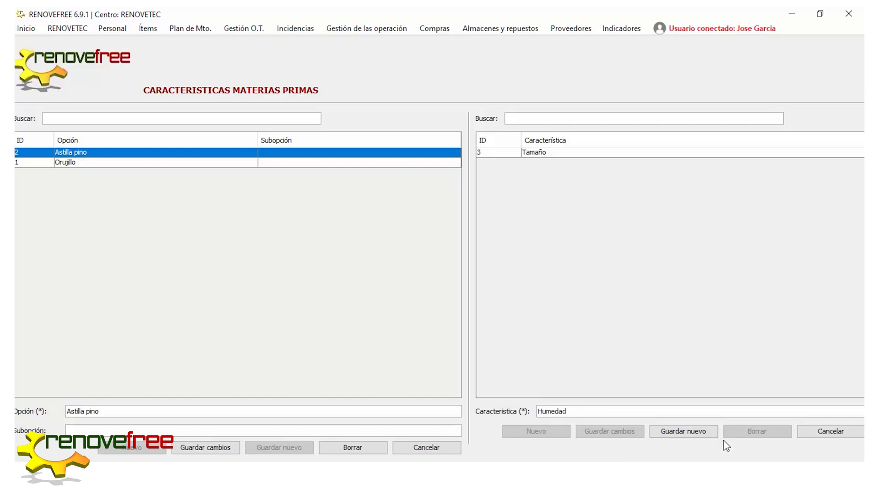
left_click(660, 435)
left_click(555, 431)
left_click(554, 413)
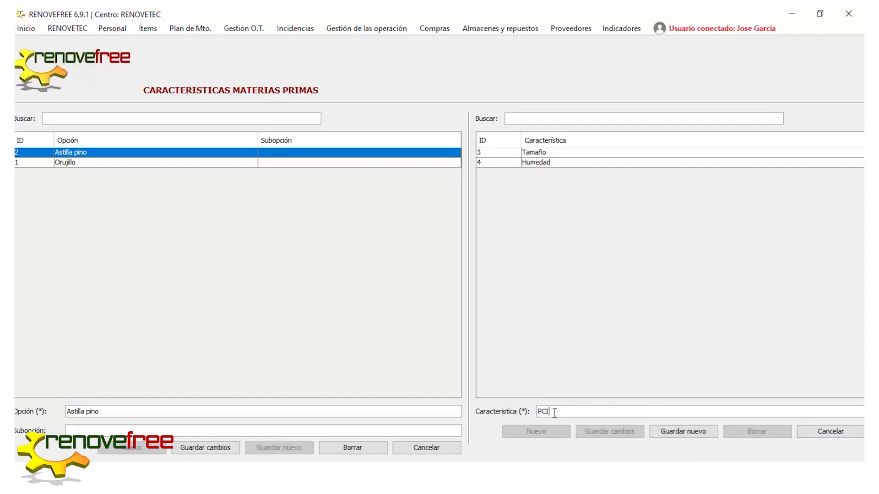
left_click(704, 432)
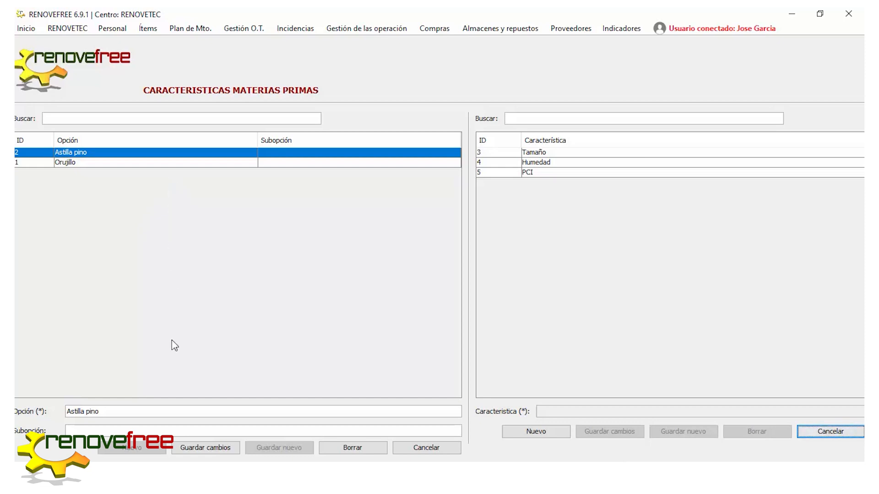
- Start a new Orujillo entry in the raw material entries and exits, with Campa externa norte as its warehouse
left_click(392, 30)
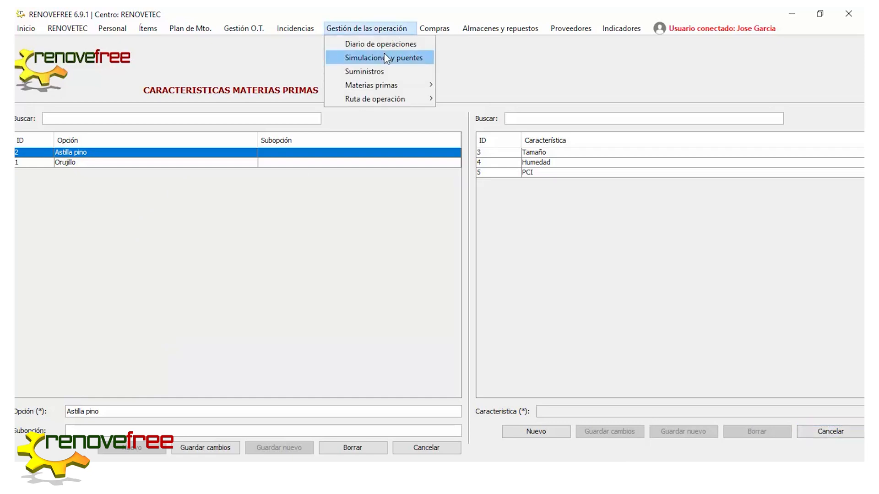
mouse_move(384, 91)
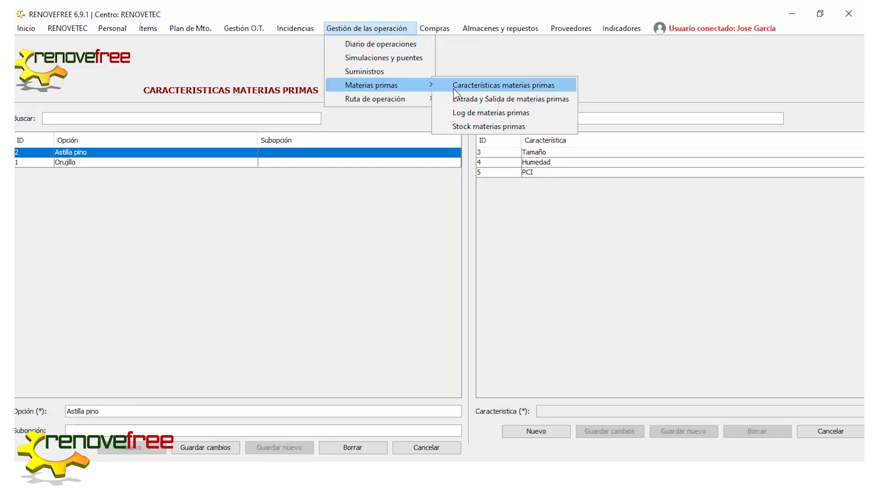
left_click(474, 103)
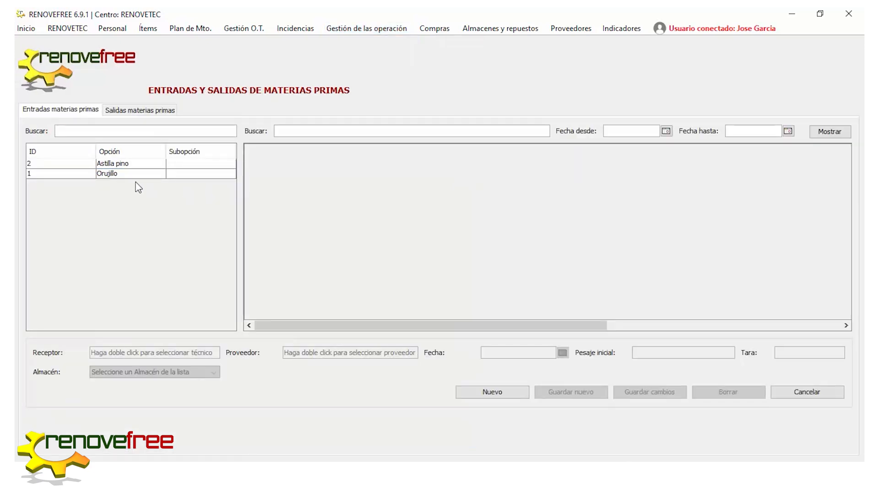
left_click(113, 174)
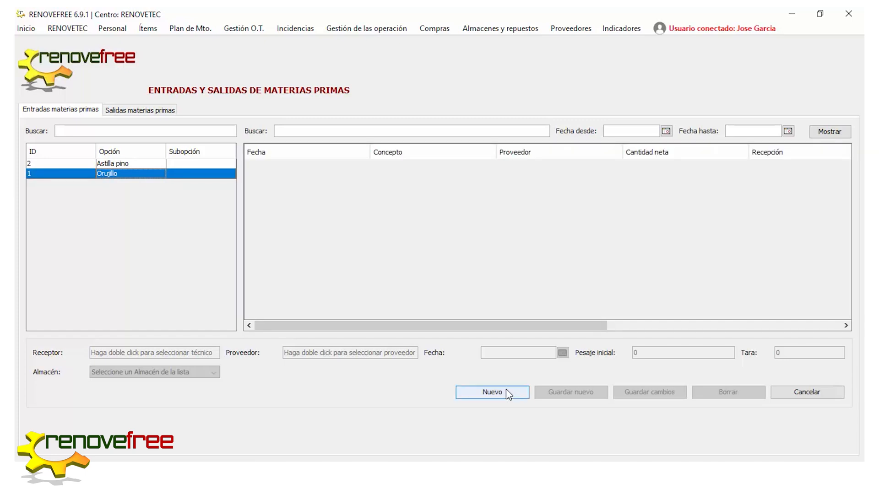
left_click(478, 393)
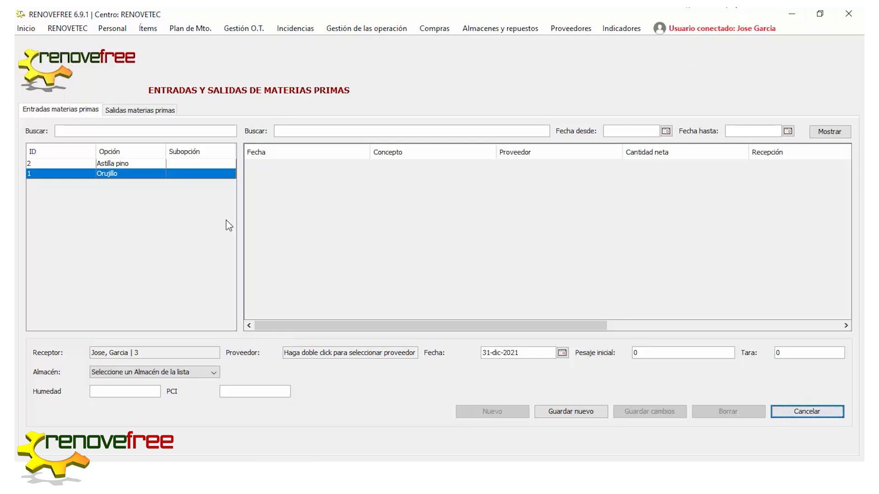
left_click(135, 373)
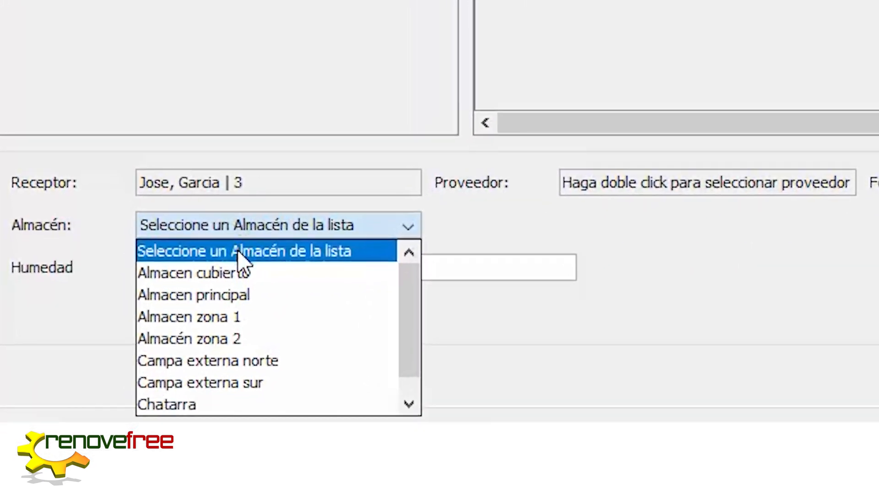
left_click(237, 362)
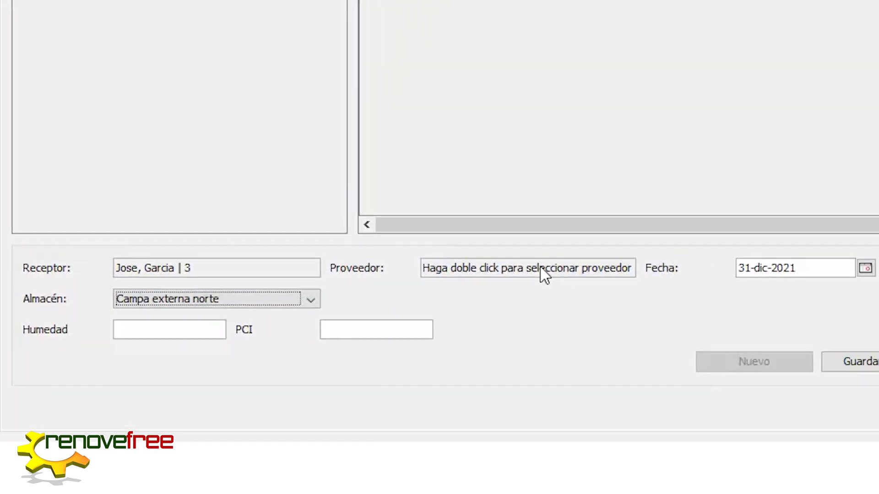
- Assign Proveedor 1 as the supplier, set the initial weight to 25000, and save the new Orujillo entry
double_click(544, 270)
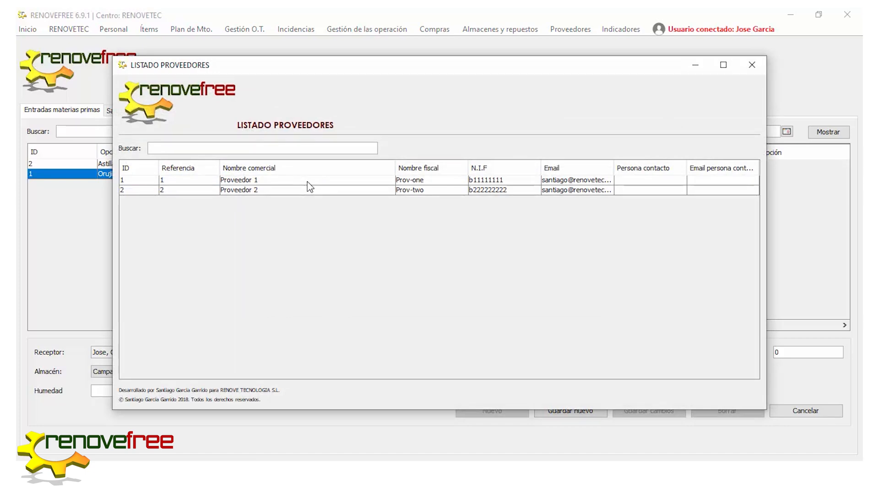
left_click(295, 184)
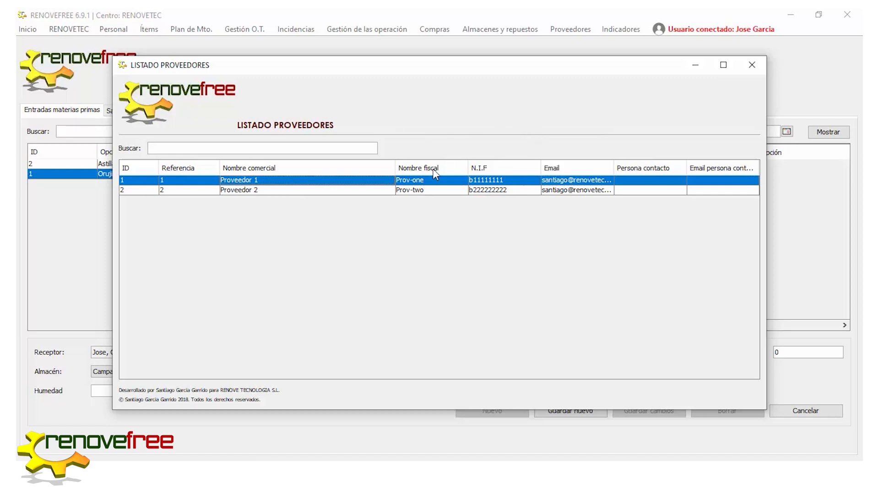
double_click(315, 182)
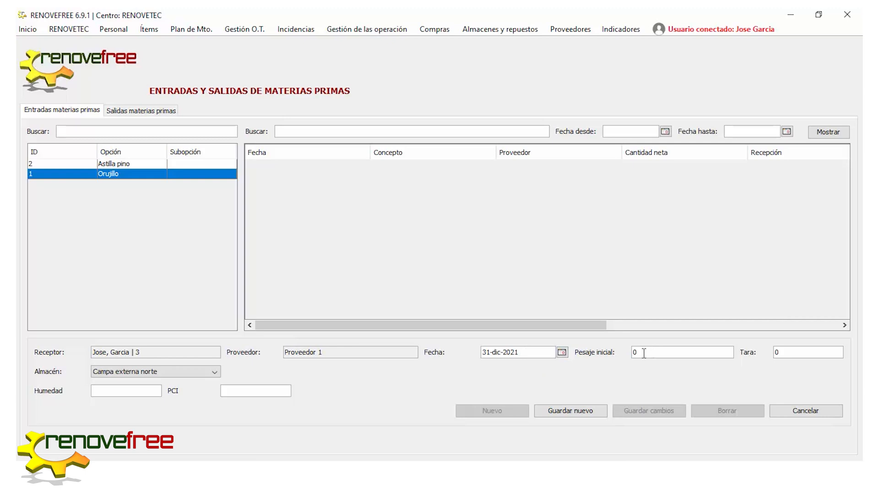
left_click_drag(634, 351, 627, 352)
left_click(577, 409)
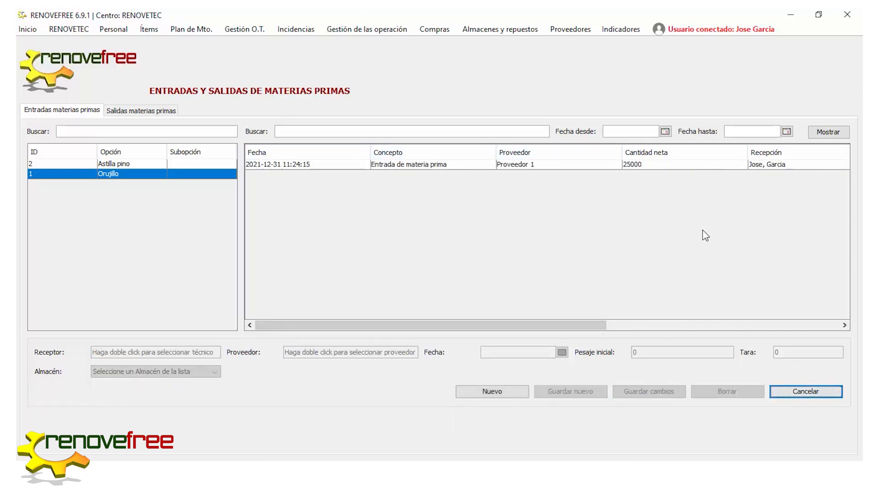
- Set the tare of the saved Orujillo entry to 10000 and save the changes
left_click(508, 165)
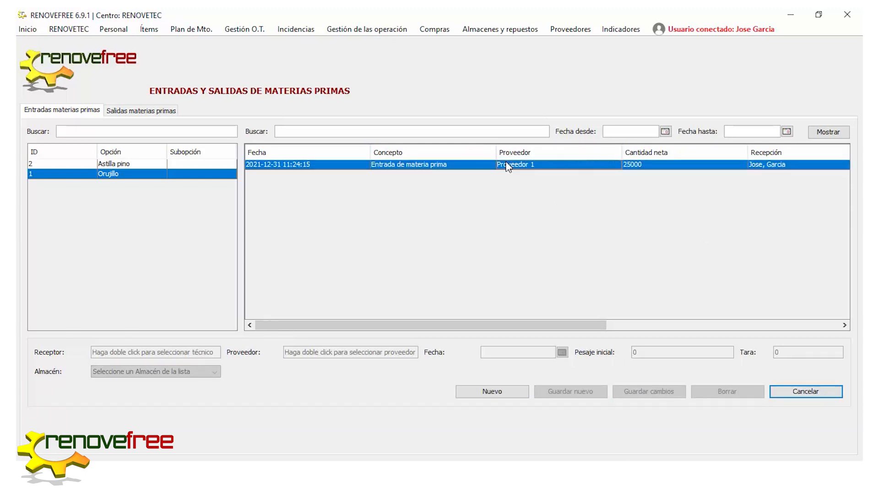
double_click(508, 166)
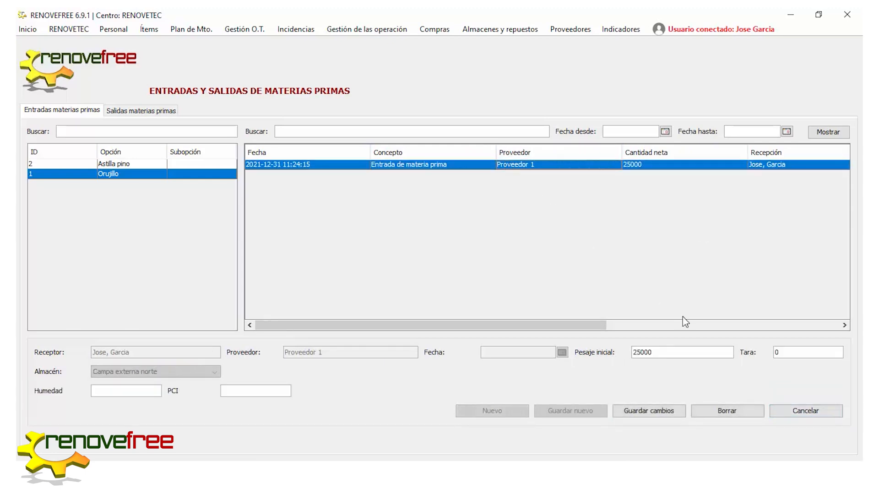
double_click(805, 353)
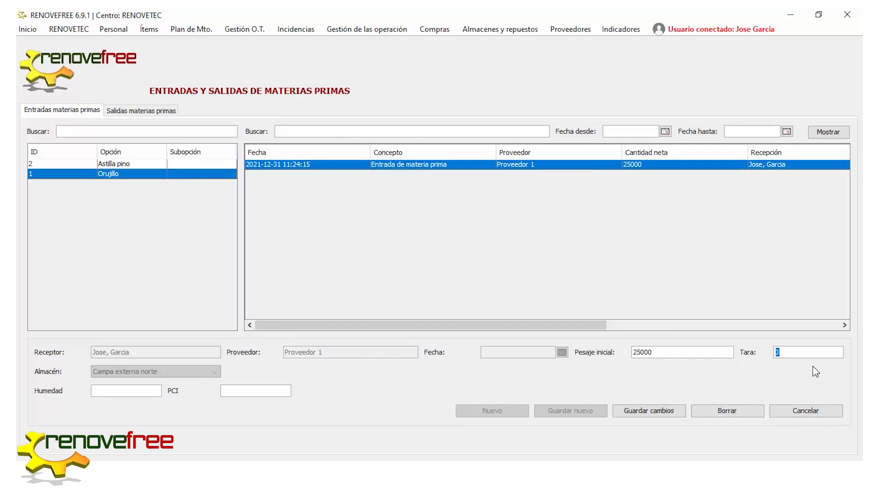
type("10000")
left_click(665, 412)
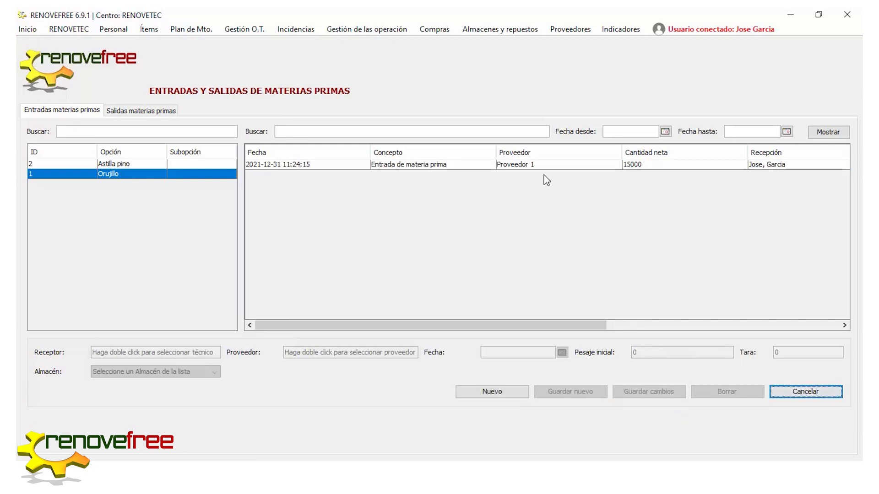
- Set Humedad to 20% and PCI to 14500 for the Orujillo entry, save the changes, and display the entry again
left_click(635, 165)
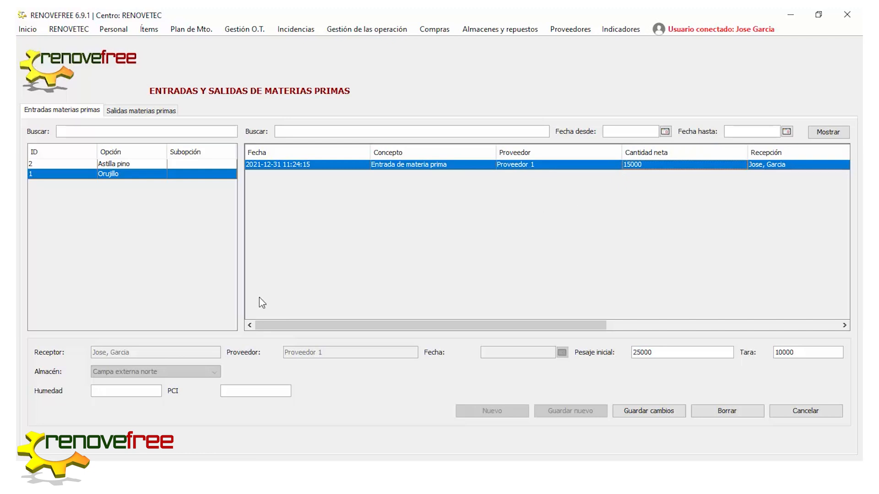
left_click(114, 391)
left_click(654, 413)
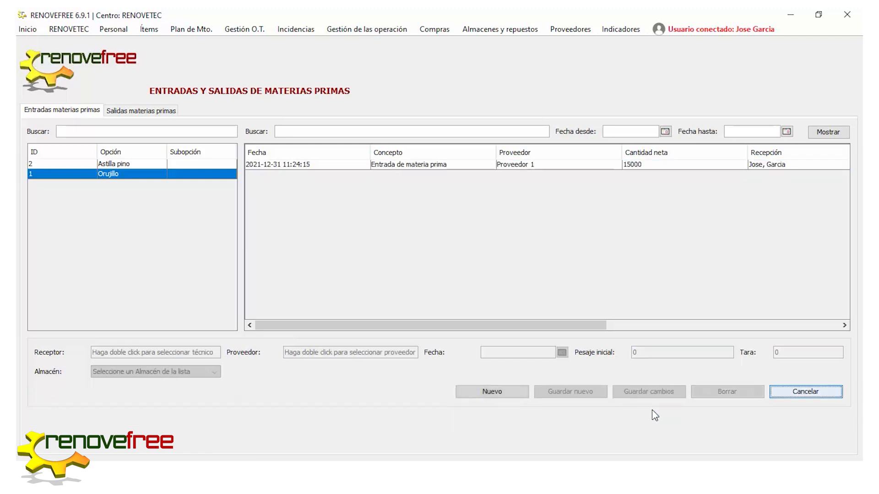
left_click(513, 168)
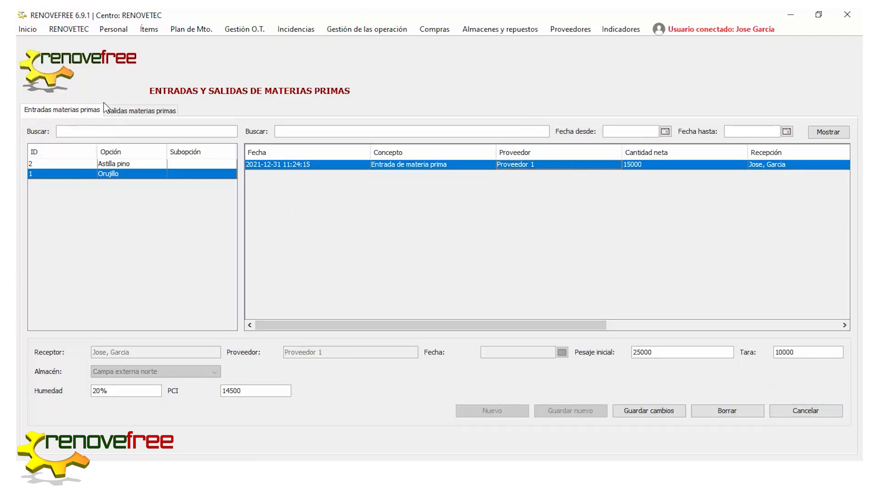
- Record an Orujillo exit from Campa externa norte with initial weight 14000 and tare 5000, and select that warehouse's remaining stock
left_click(134, 114)
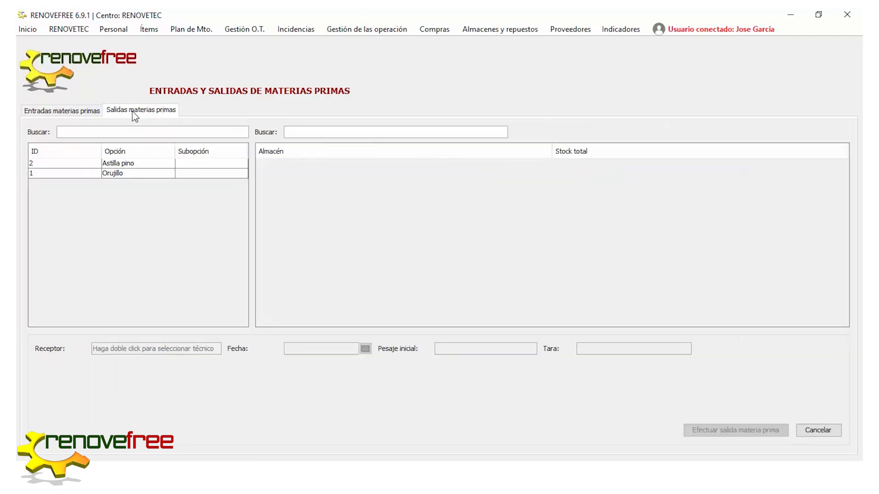
left_click(116, 174)
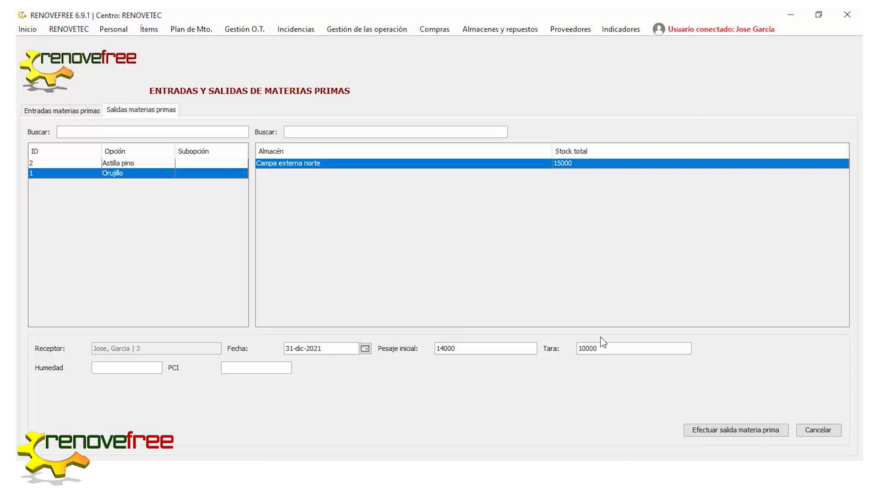
left_click_drag(613, 348, 568, 351)
type("5")
left_click(731, 431)
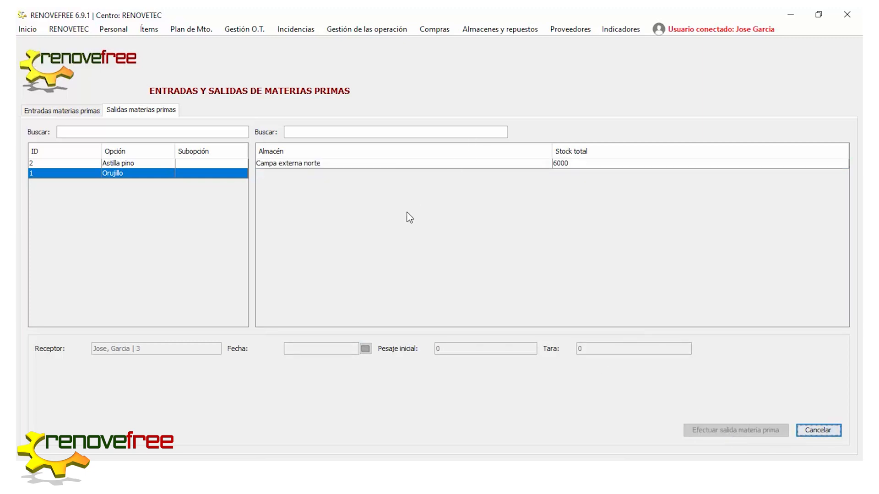
left_click(441, 167)
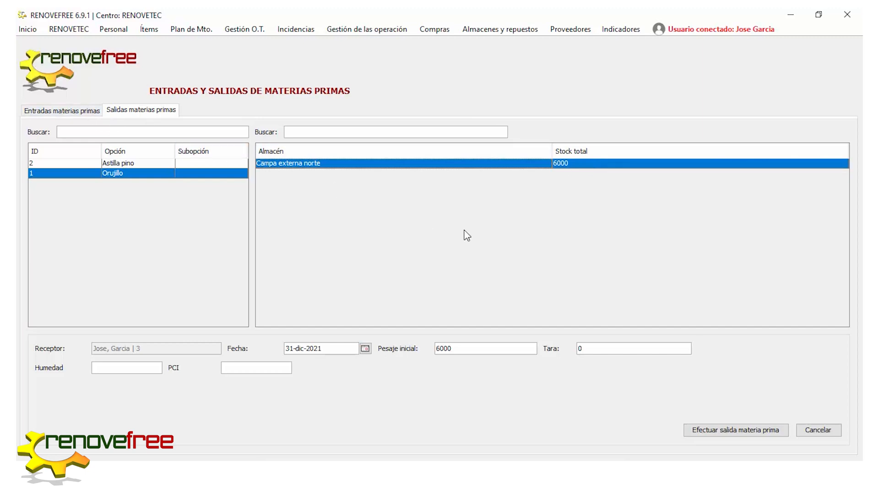
- Examine the entry and exit movements of Orujillo in the raw materials log (Log de materias primas)
left_click(381, 28)
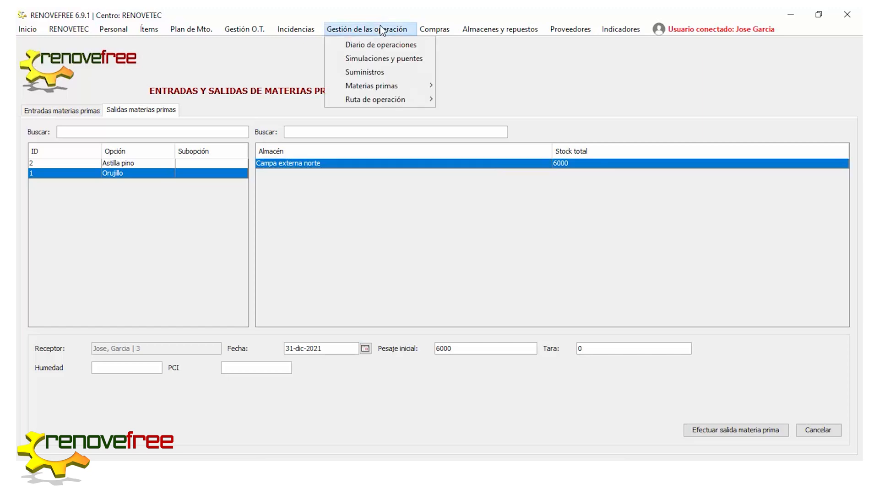
mouse_move(387, 85)
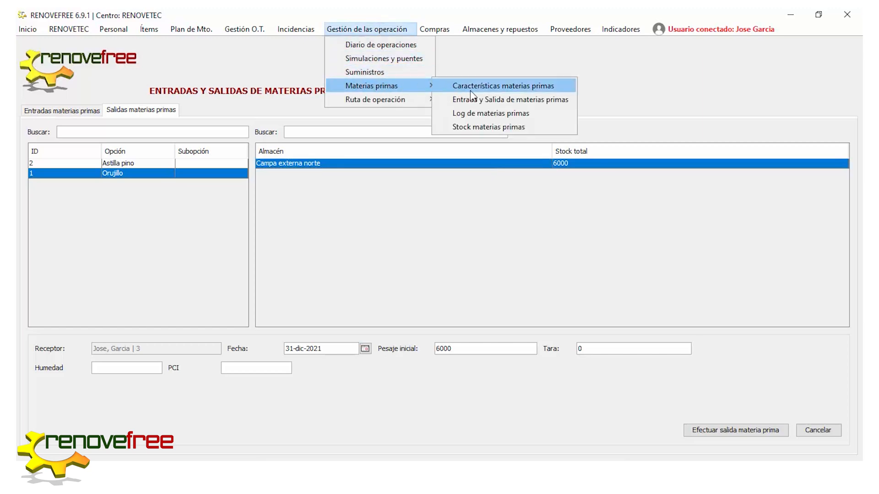
left_click(477, 113)
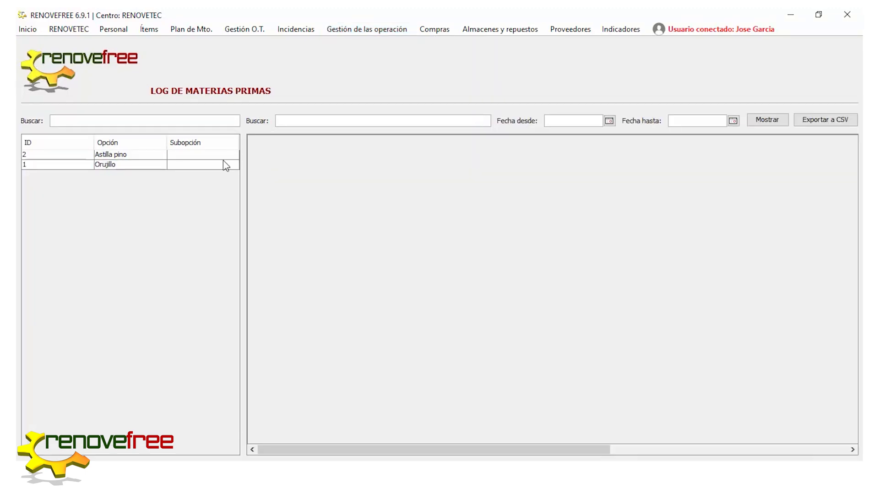
left_click(110, 168)
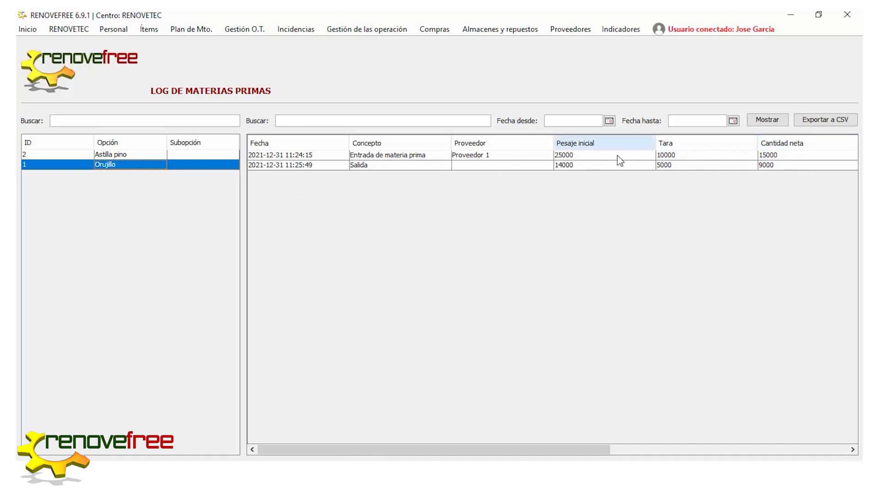
left_click(784, 169)
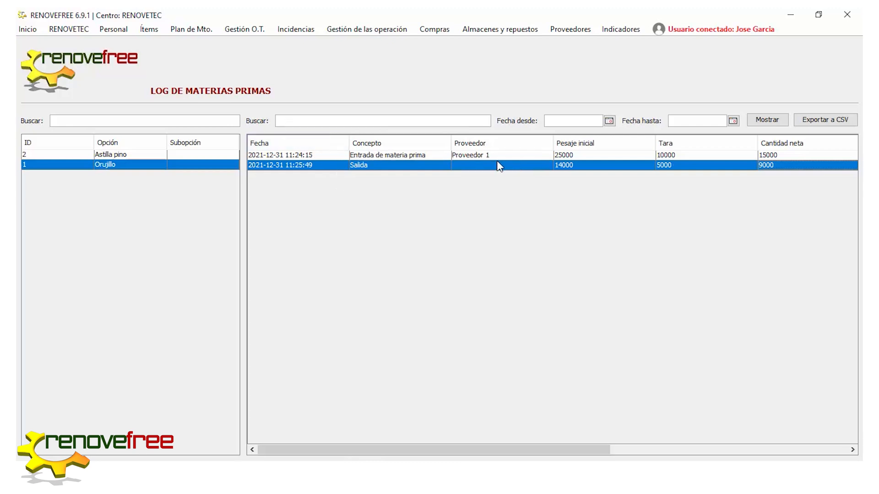
- Check the Orujillo stock by warehouse in the raw materials stock (Stock materias primas)
left_click(373, 29)
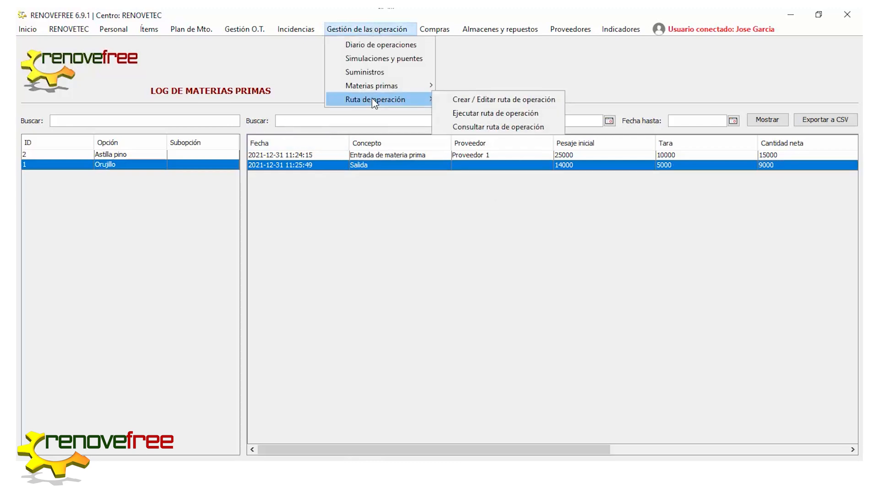
mouse_move(382, 91)
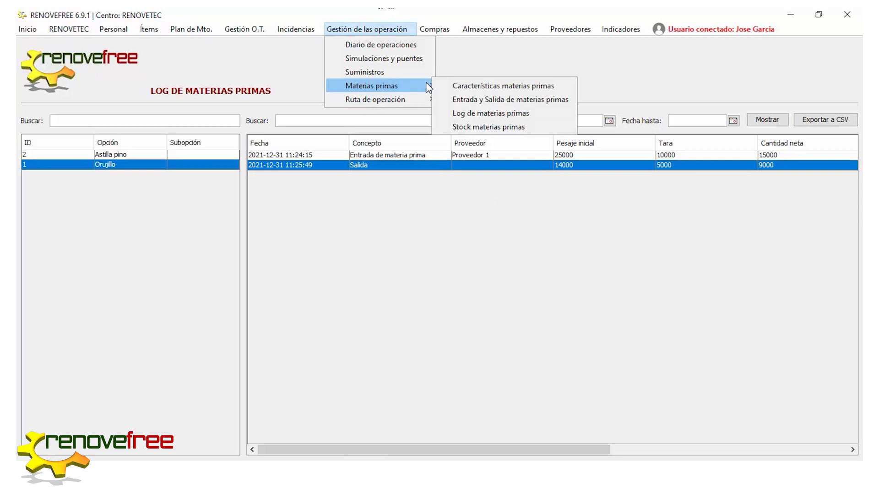
left_click(468, 128)
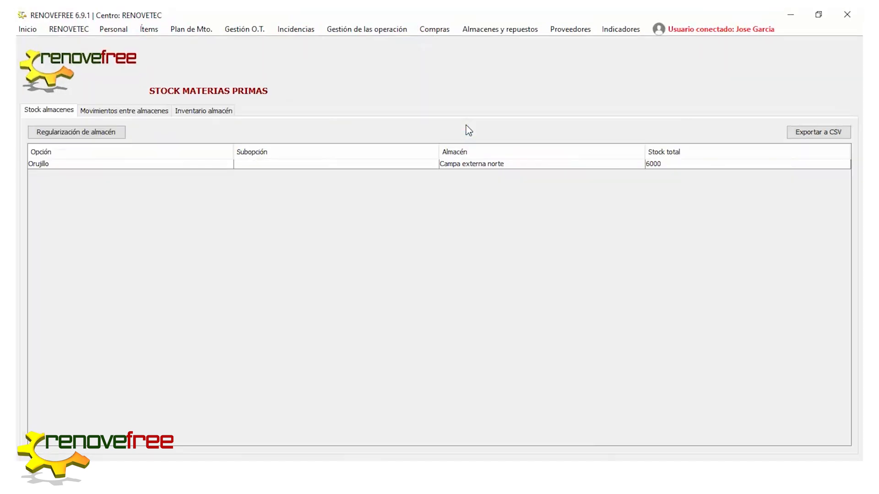
left_click(349, 164)
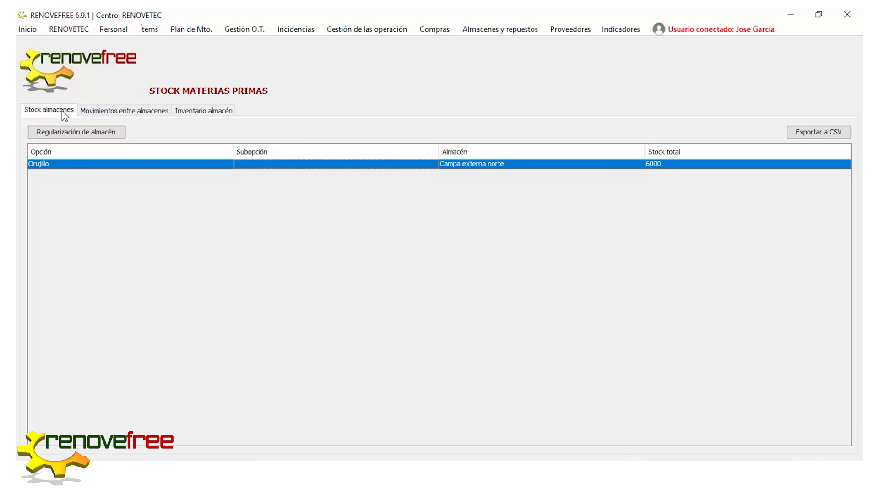
- Transfer 3000 of Orujillo from Campa externa norte to Almacen cubierto as a movement between warehouses
left_click(124, 112)
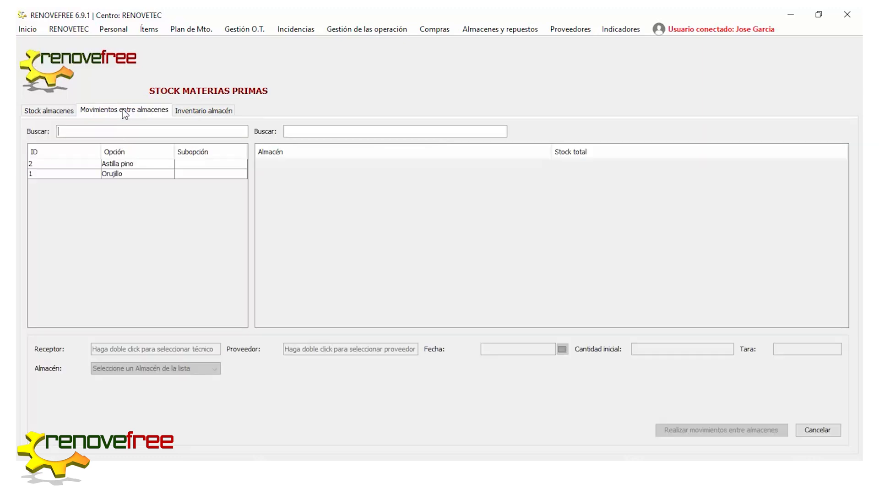
left_click(128, 177)
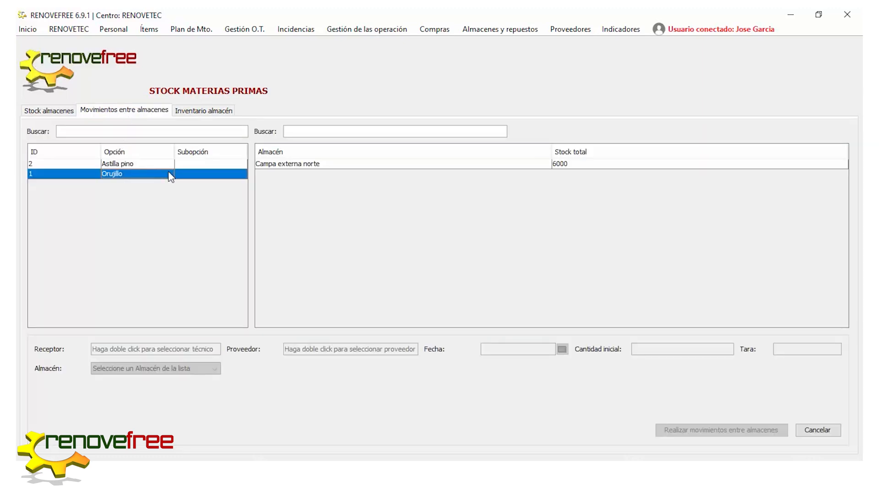
left_click(317, 171)
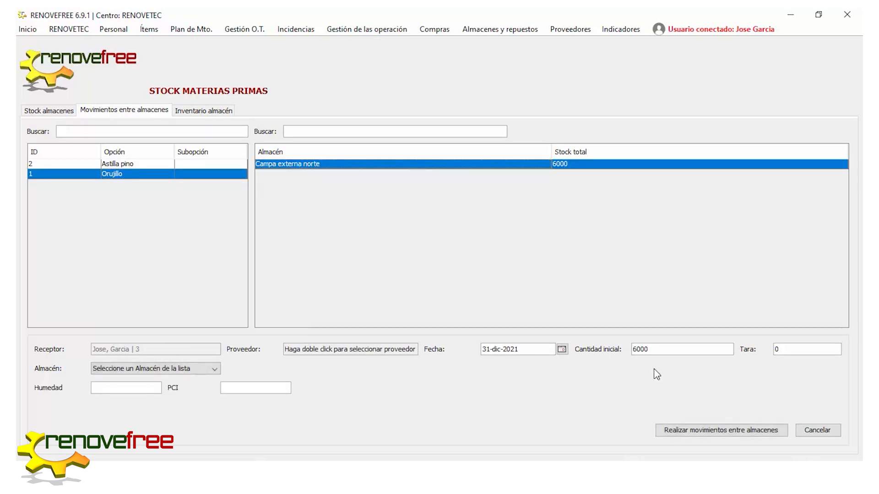
double_click(634, 350)
type("3")
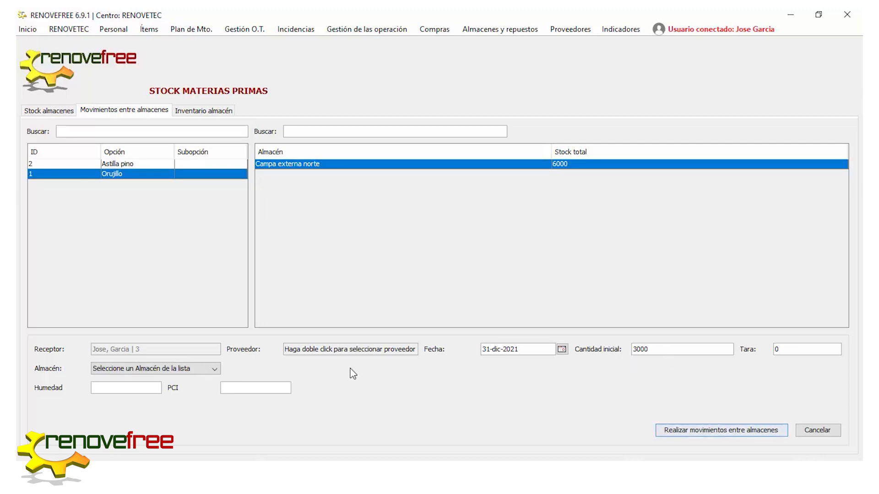
left_click(183, 369)
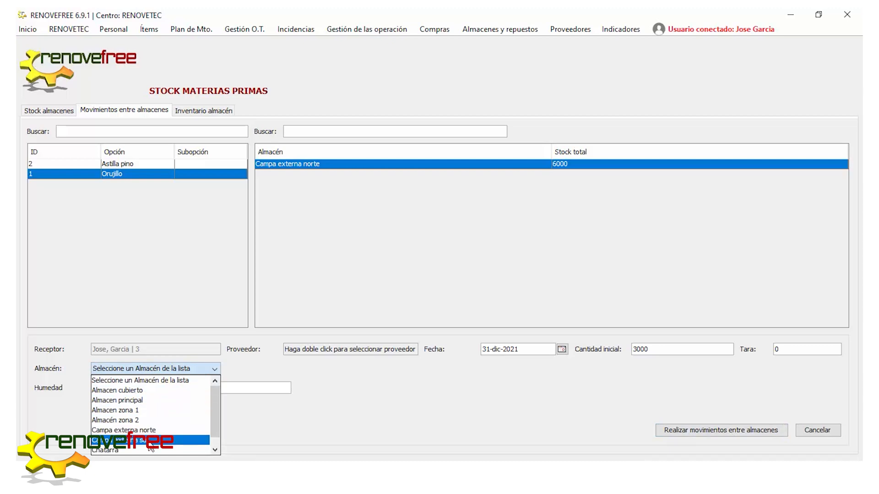
left_click(133, 390)
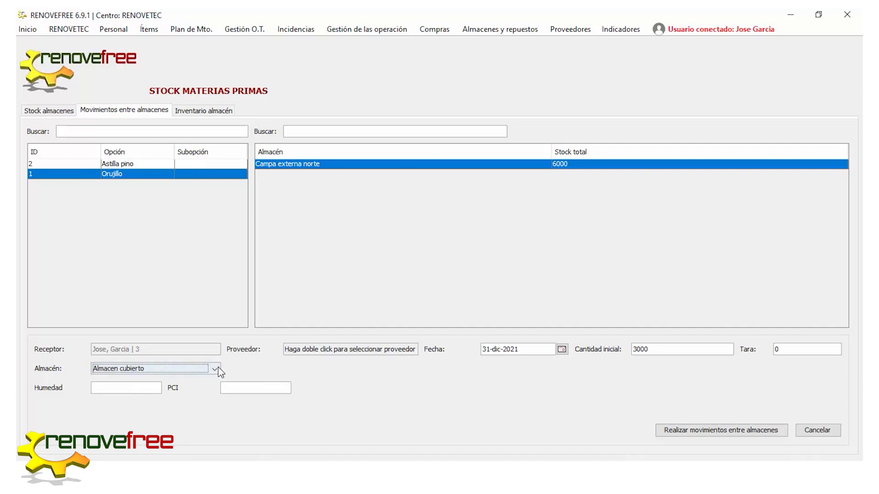
left_click(731, 430)
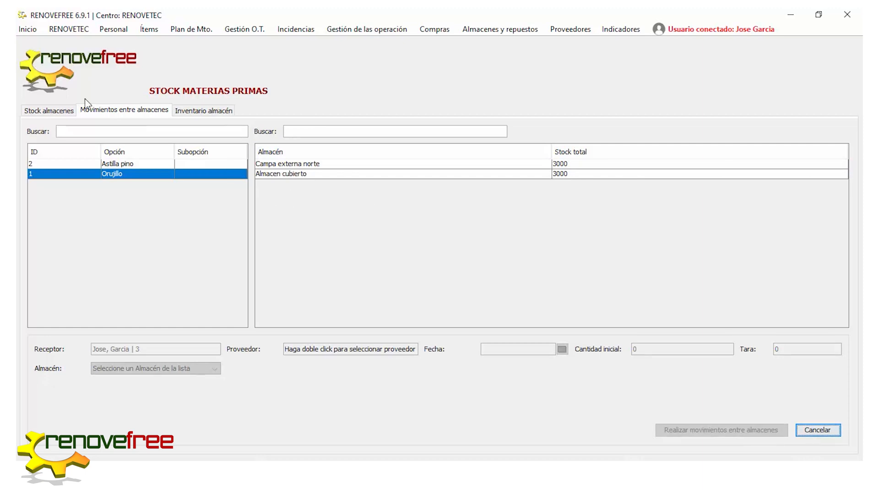
- Check the Orujillo stock in Campa externa norte and Almacen cubierto, and view the warehouse inventory (Inventario almacén)
left_click(62, 112)
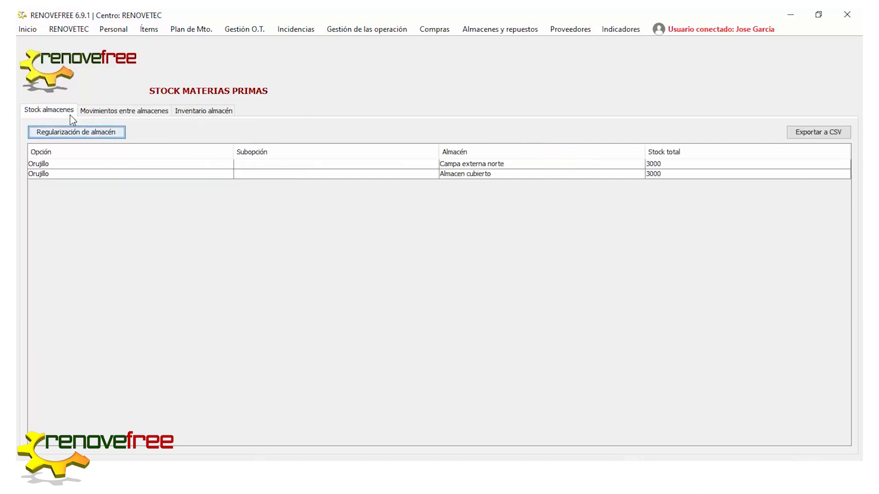
left_click(669, 164)
left_click(669, 174)
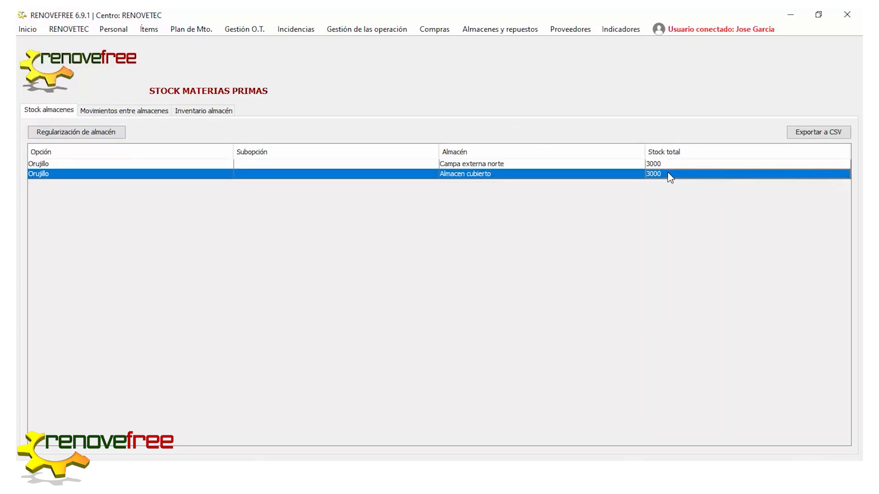
left_click(131, 111)
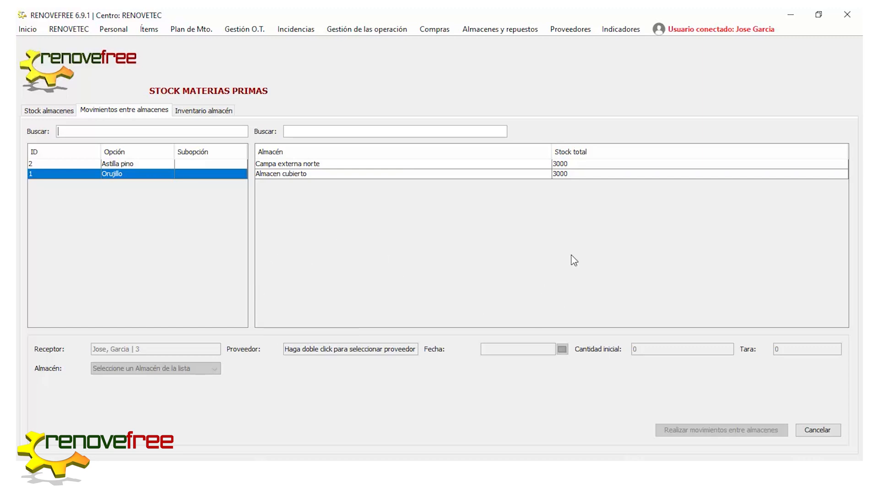
left_click(221, 111)
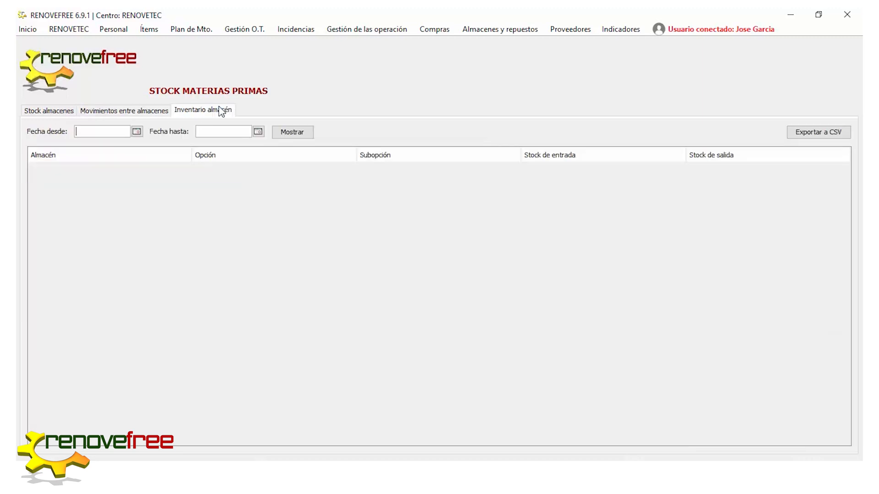
- Regularize the Orujillo stock in Campa externa norte with a quantity of 500 and save it
left_click(54, 112)
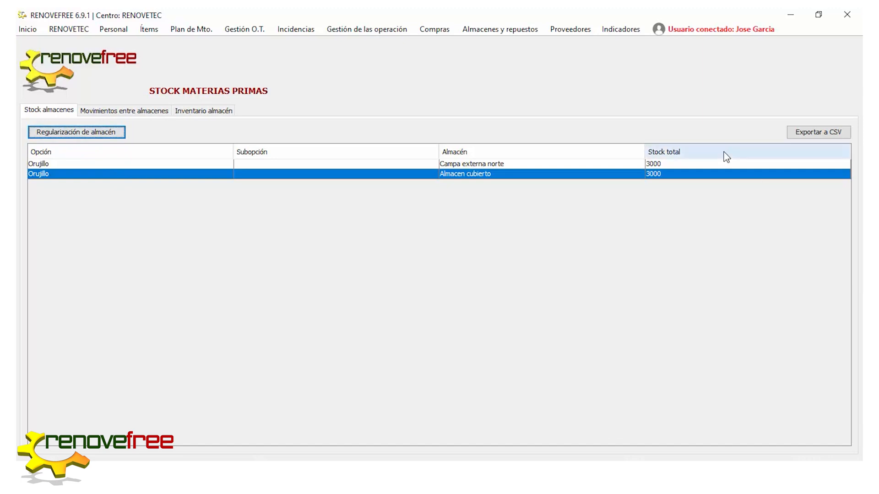
left_click(660, 163)
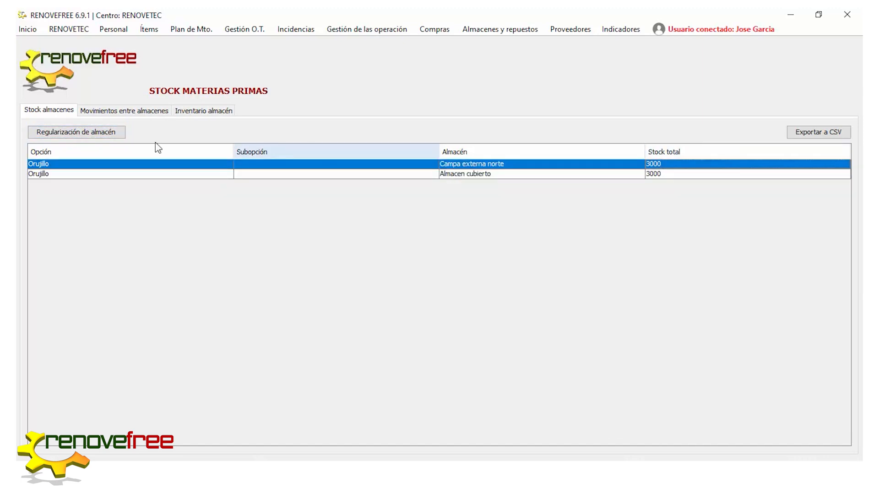
left_click(47, 135)
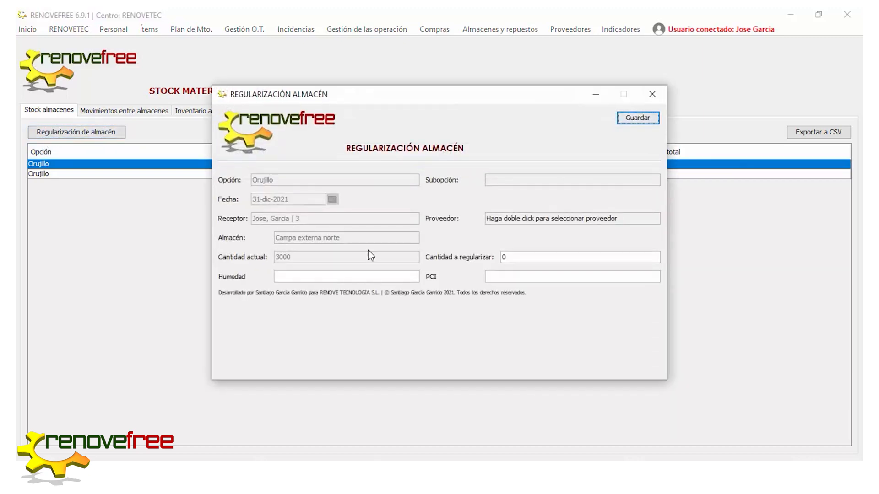
double_click(503, 257)
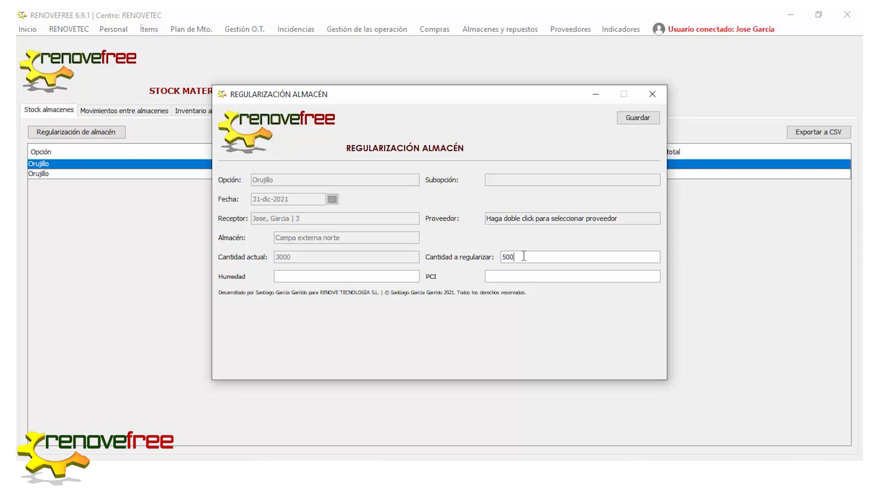
left_click(632, 118)
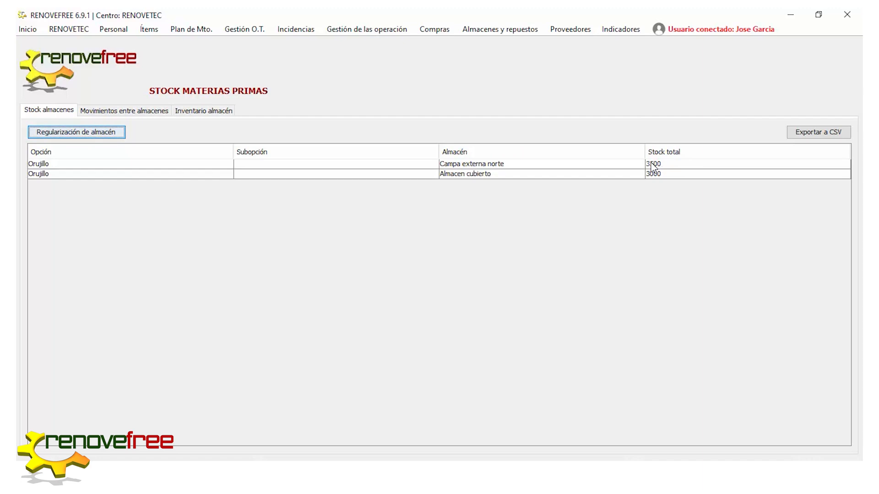
- Regularize the Orujillo stock in Campa externa norte with a quantity of -700 and save it
left_click(630, 164)
left_click(59, 132)
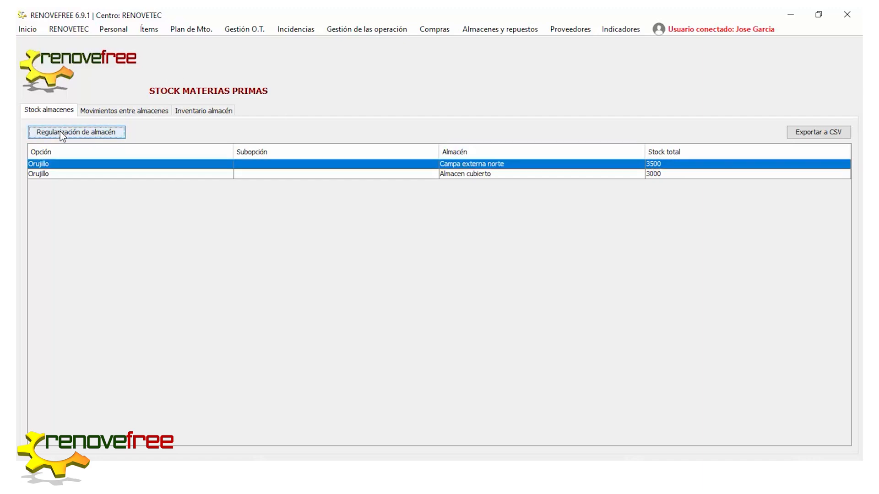
left_click_drag(522, 257, 496, 257)
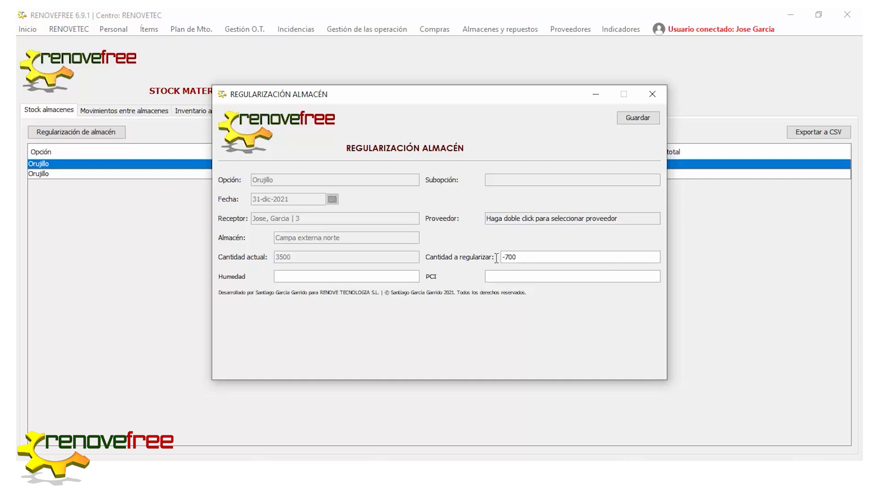
left_click(634, 119)
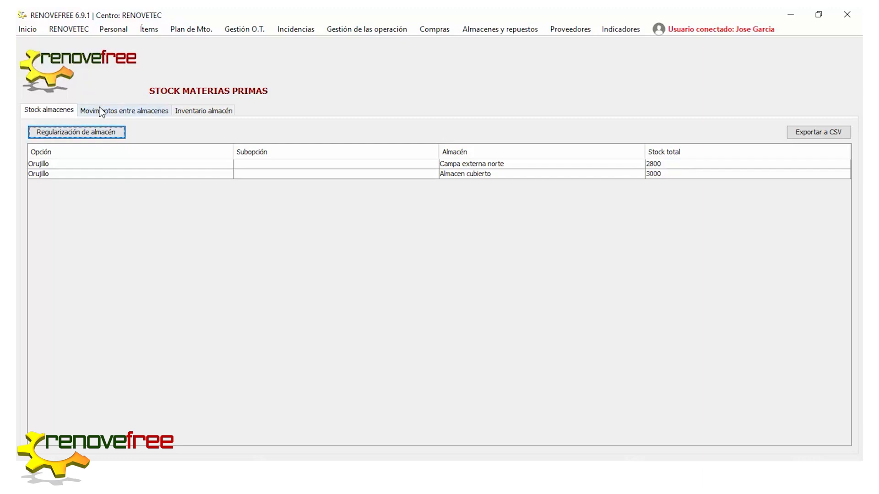
- Examine the warehouse transfer and regularization movements of Orujillo in the raw materials log (Log de materias primas)
left_click(382, 31)
mouse_move(395, 100)
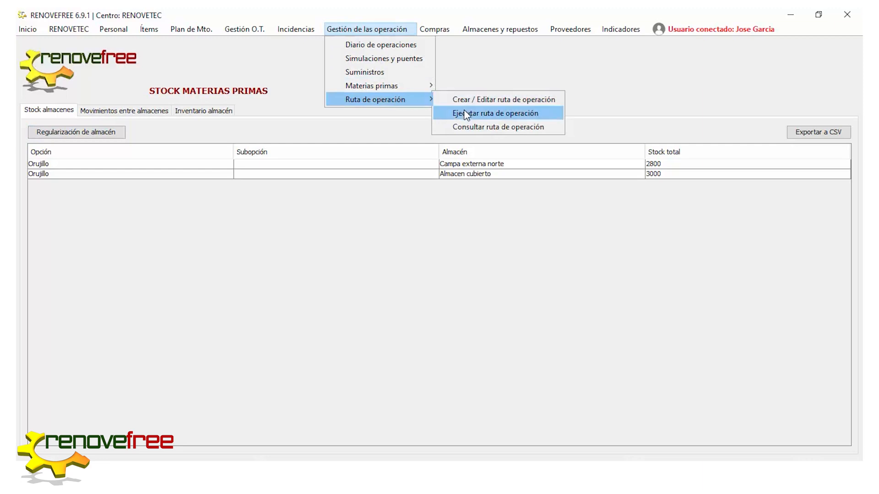
mouse_move(407, 86)
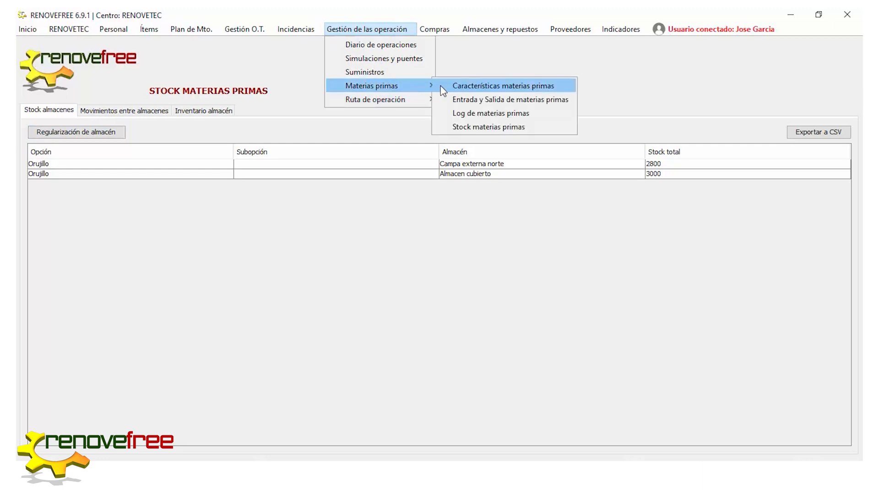
left_click(466, 114)
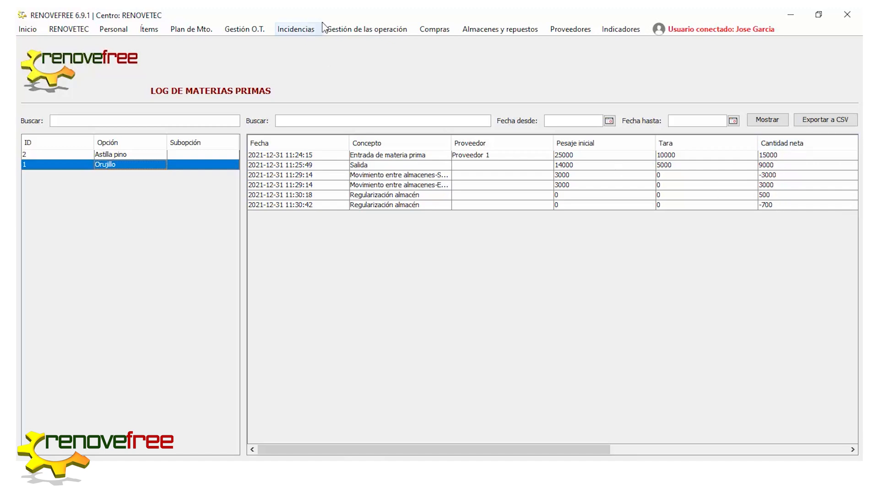
- Return to the raw materials stock (Stock materias primas) to review Orujillo's stock in each warehouse
left_click(397, 32)
mouse_move(397, 86)
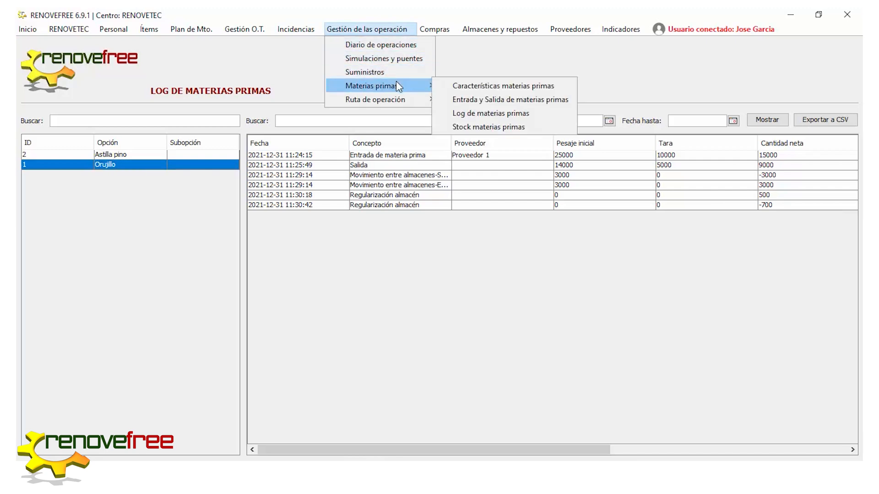
left_click(476, 128)
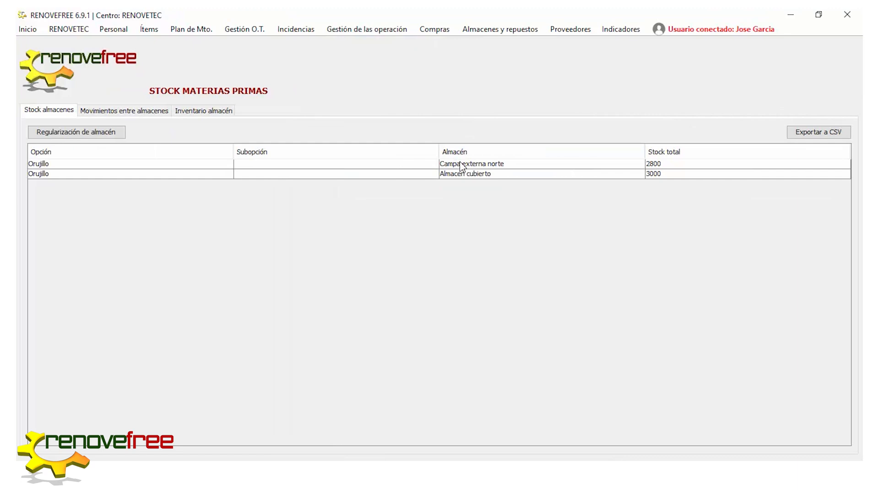